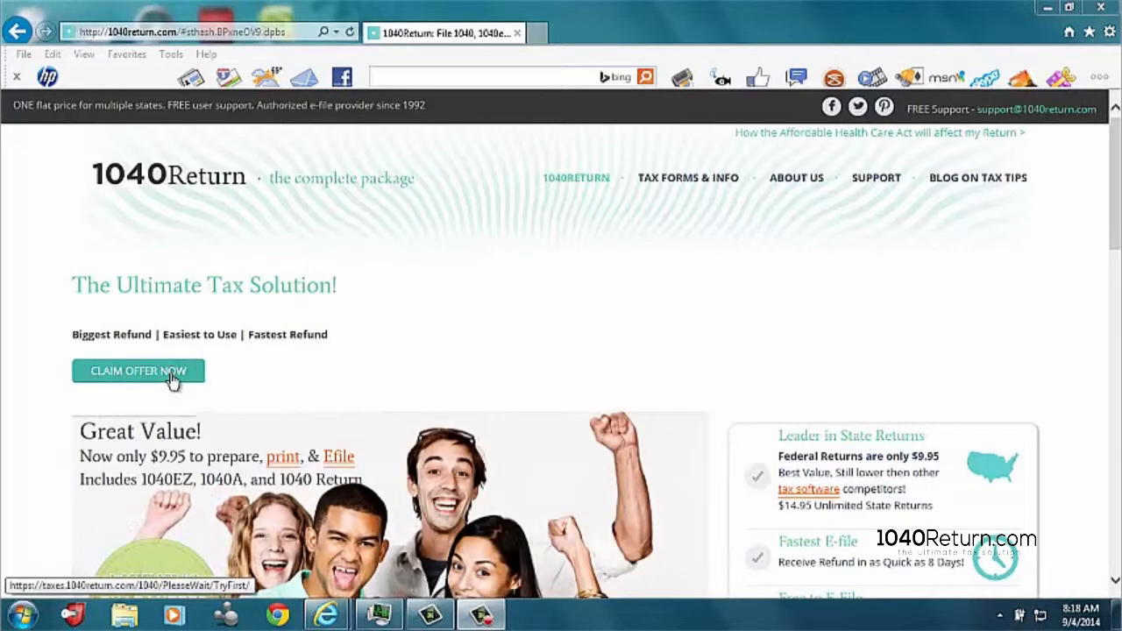
# Step: Claim the tax-filing offer and sign in with the account's username and password
pyautogui.click(172, 377)
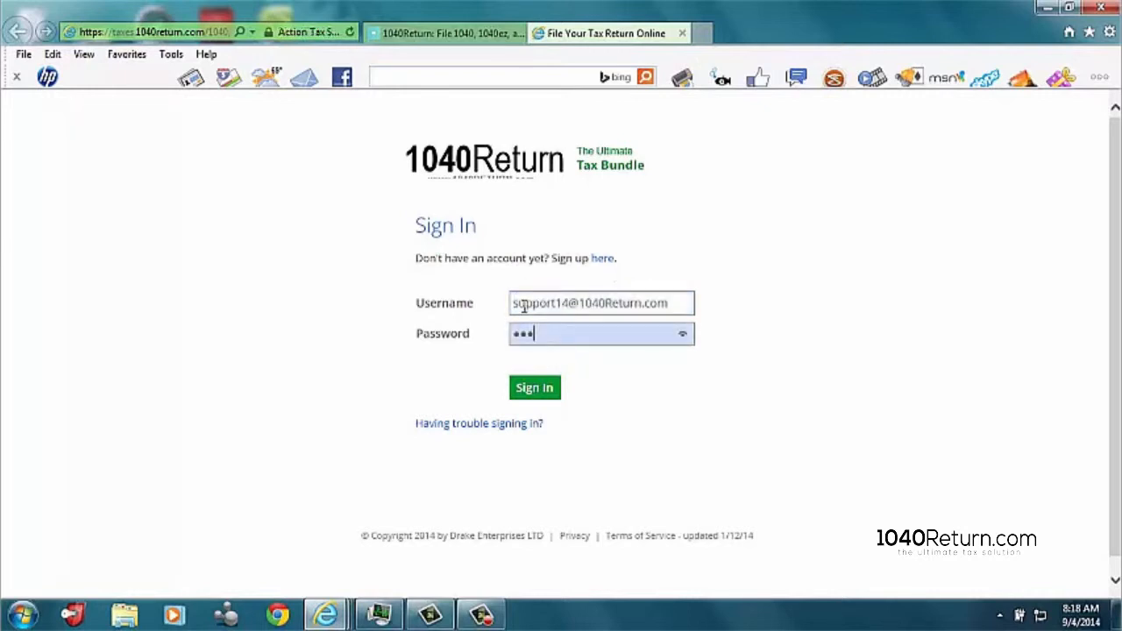
pyautogui.write('*******')
pyautogui.click(544, 389)
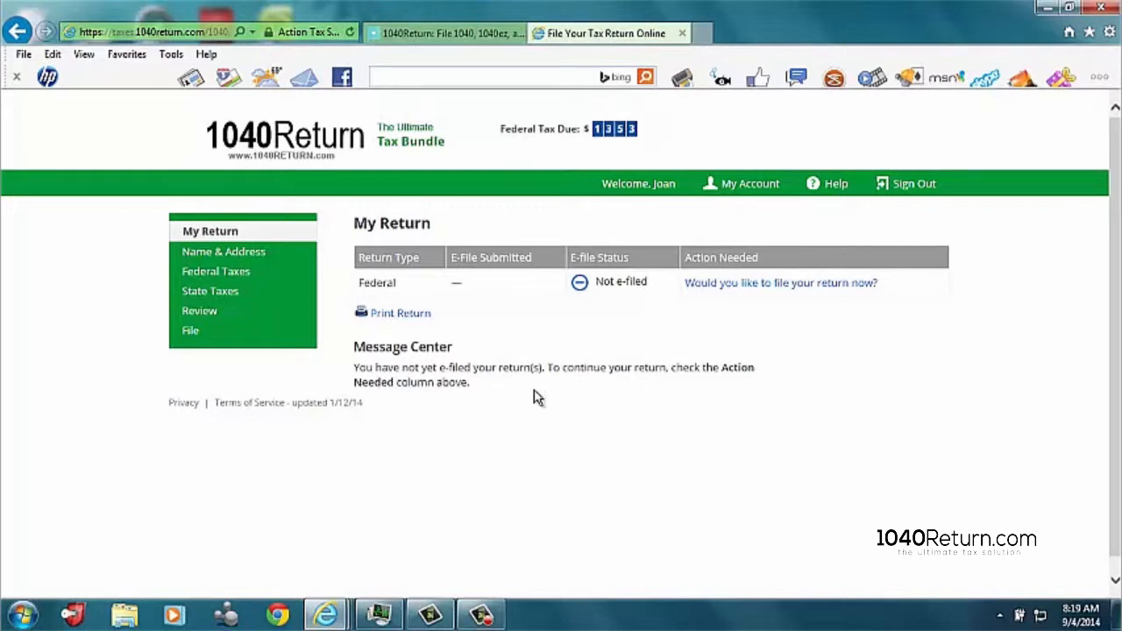
# Step: Save the Name & Address page and proceed through the federal introduction and Dependents questions, keeping both dependents answers at No
pyautogui.click(211, 254)
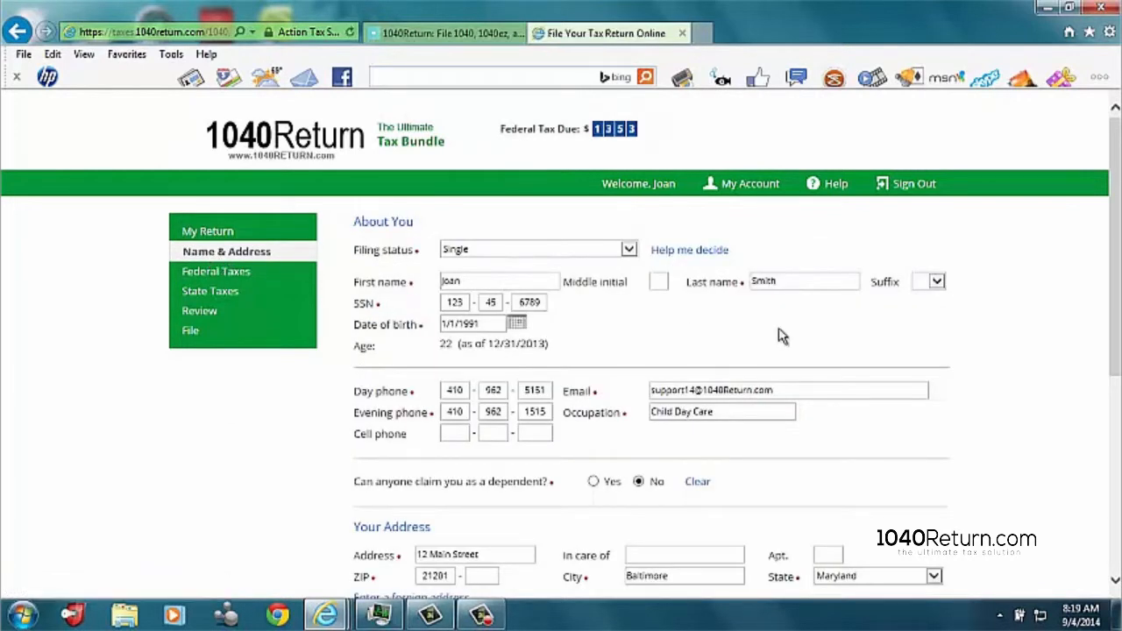
pyautogui.scroll(-5, 780, 337)
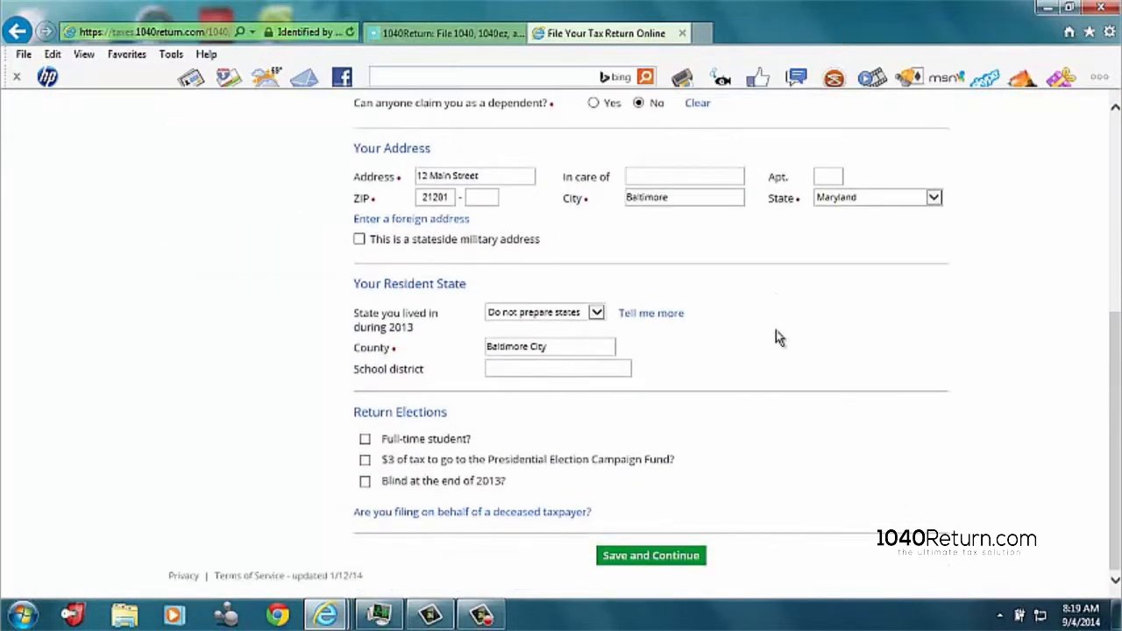
pyautogui.click(651, 556)
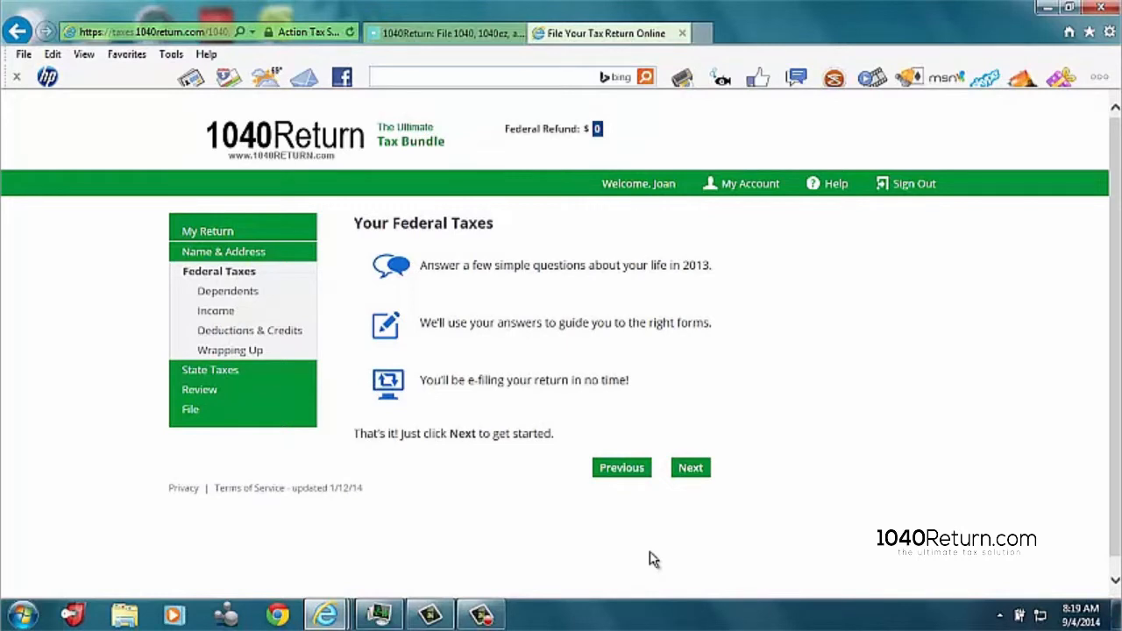
pyautogui.click(690, 467)
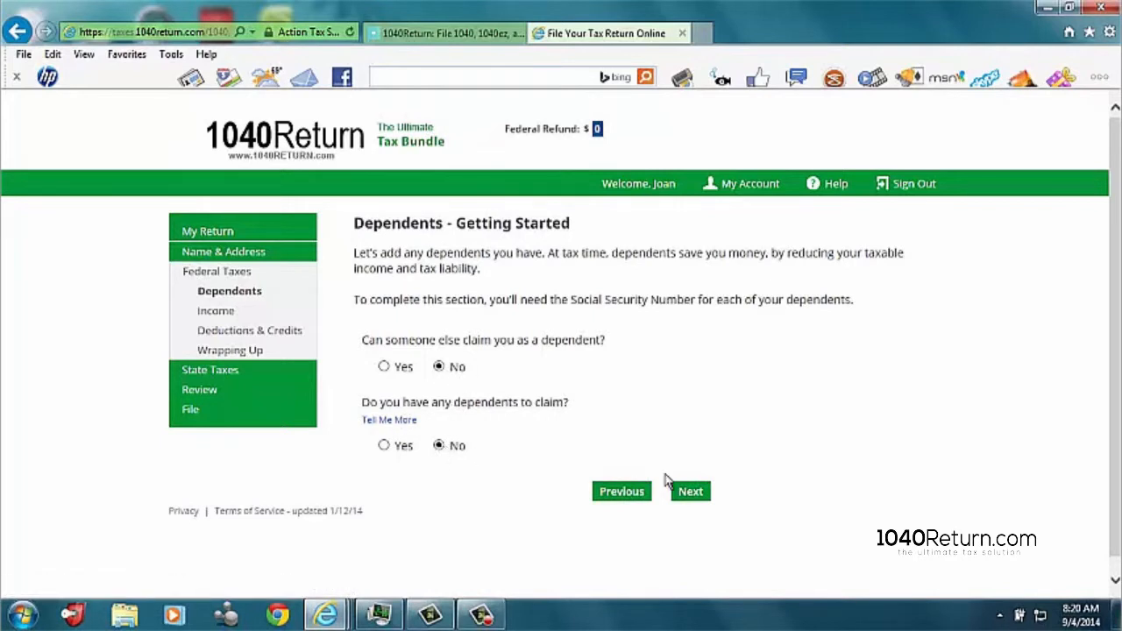
pyautogui.click(691, 494)
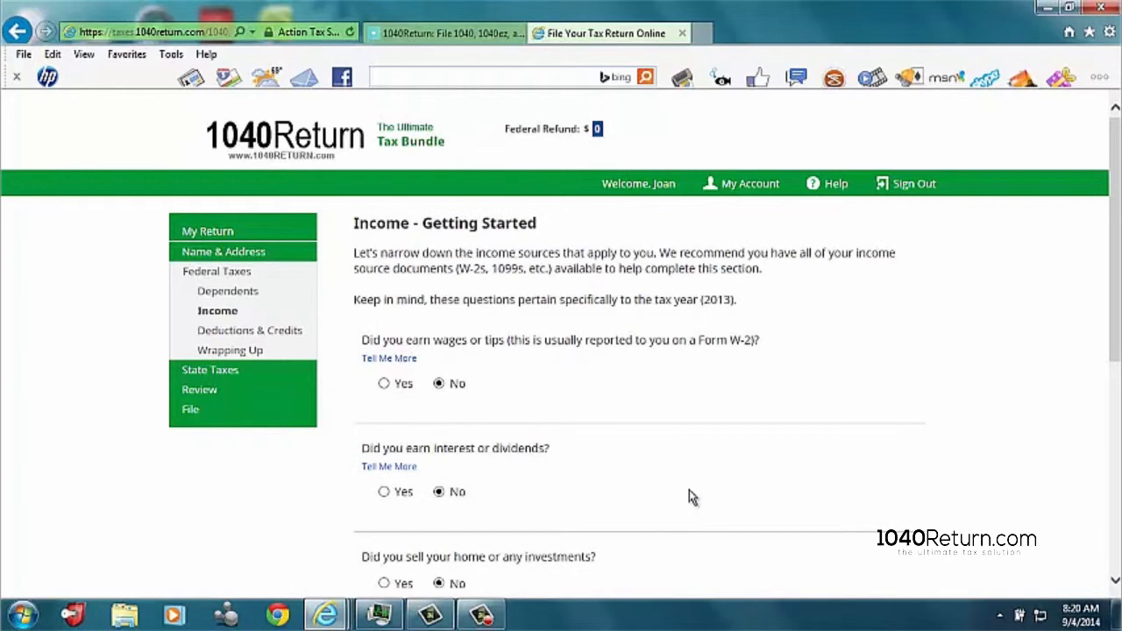
# Step: Proceed through the income questions with self-employment and business ownership answered Yes, and add a Schedule C
pyautogui.scroll(-1, 689, 470)
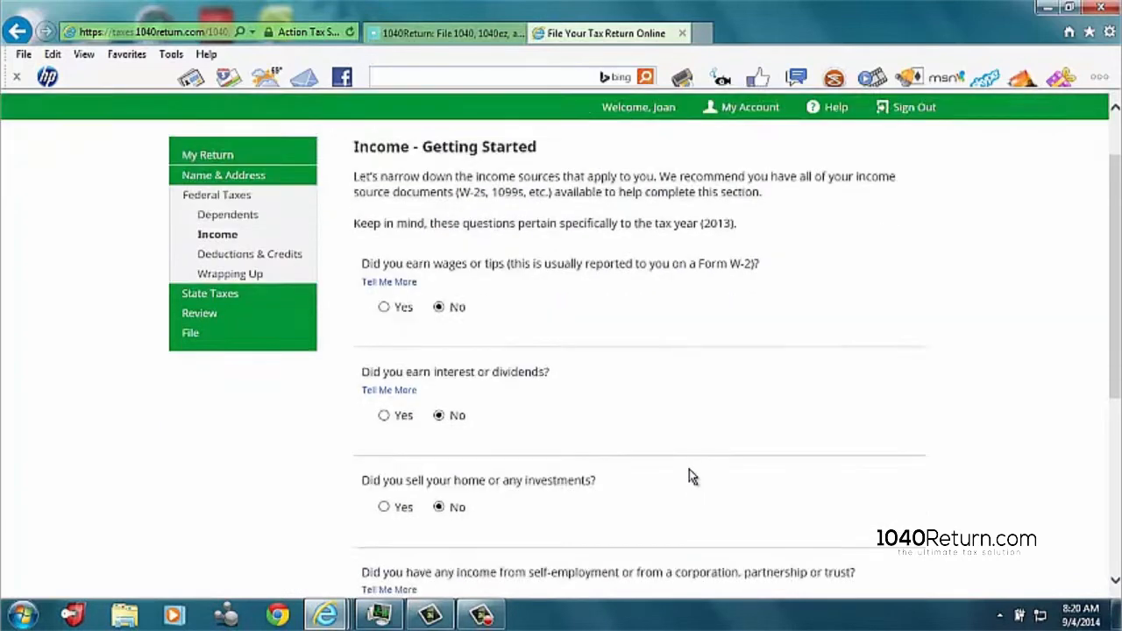
pyautogui.scroll(-2, 690, 476)
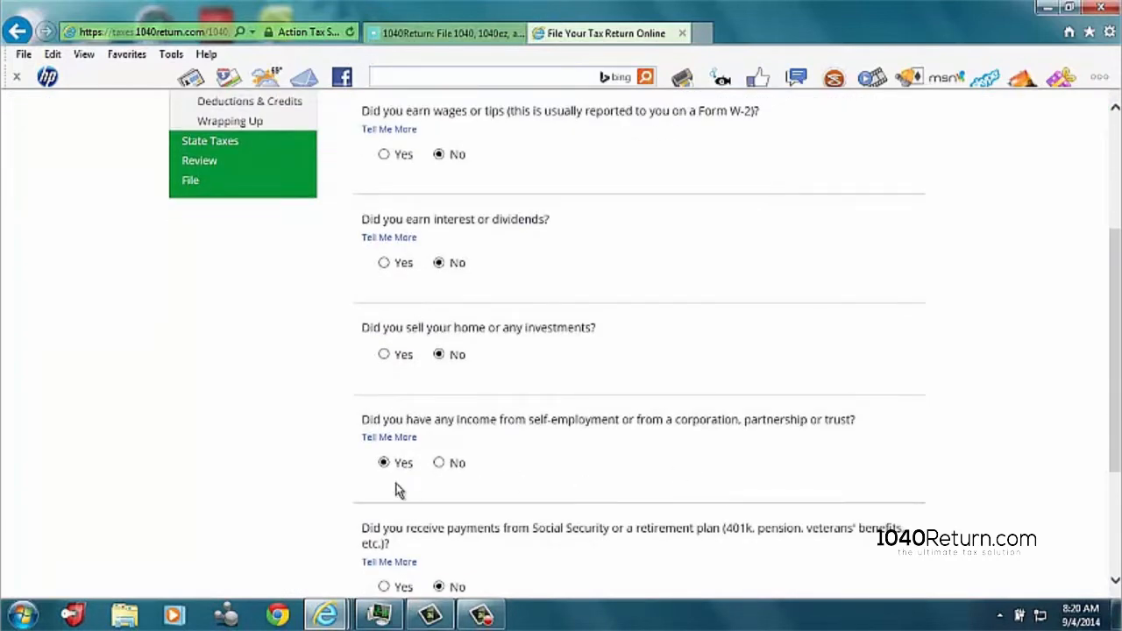
pyautogui.scroll(-3, 382, 484)
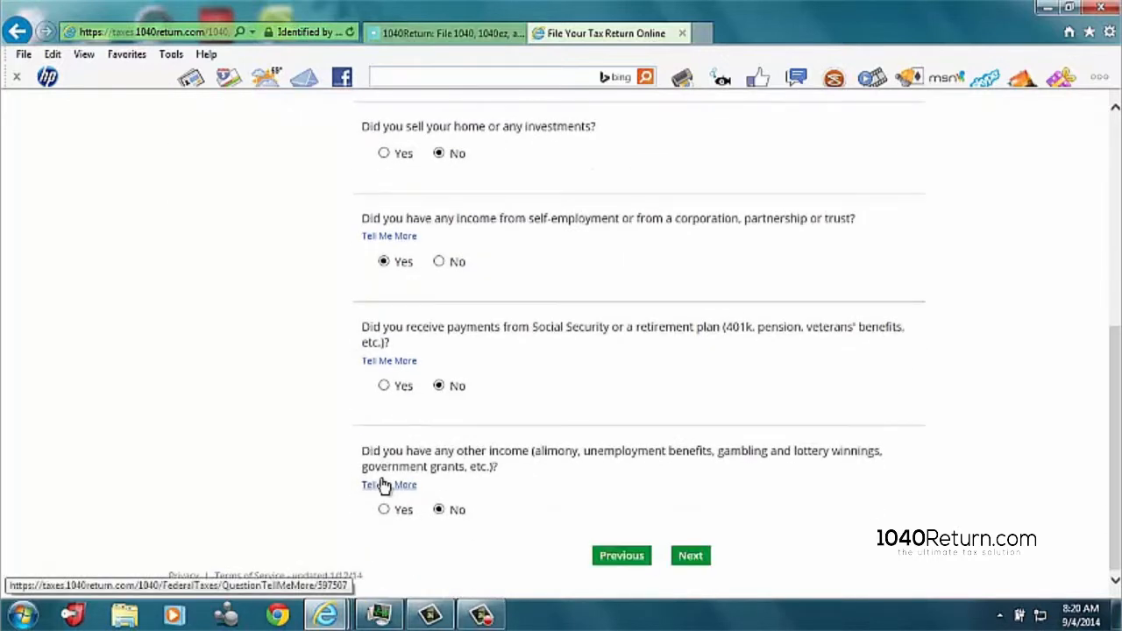
pyautogui.click(697, 557)
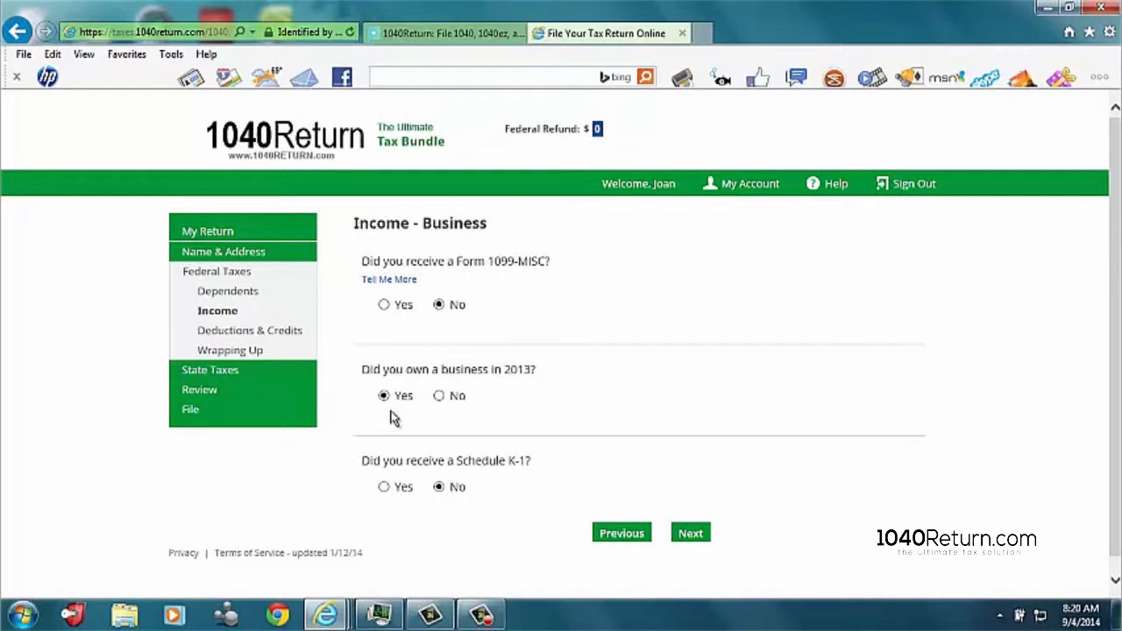
pyautogui.click(691, 535)
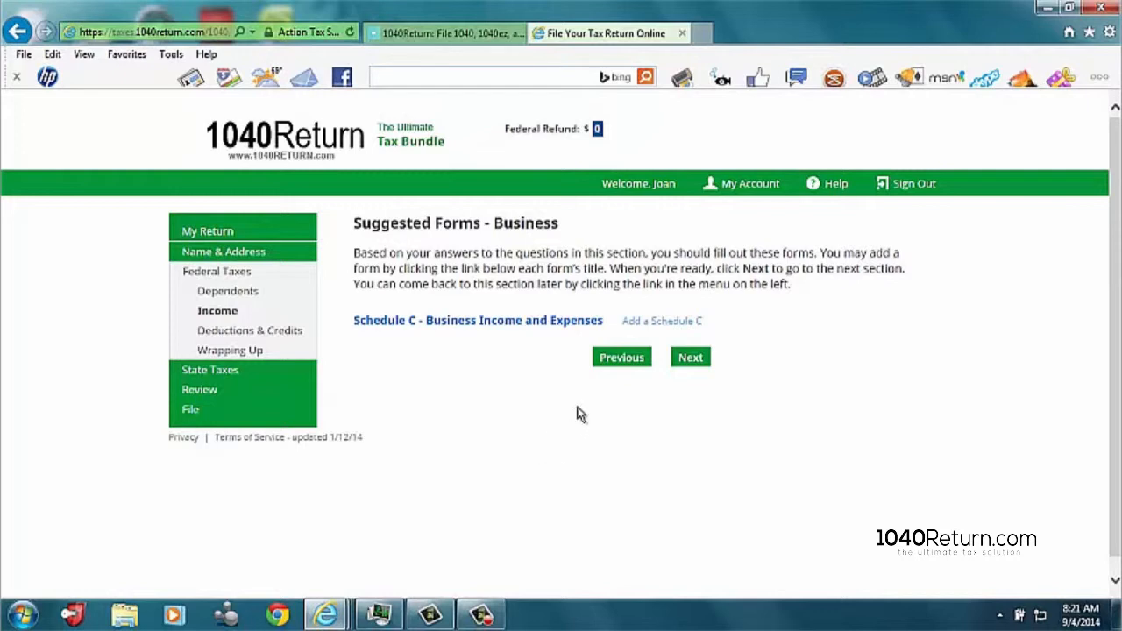
pyautogui.click(659, 324)
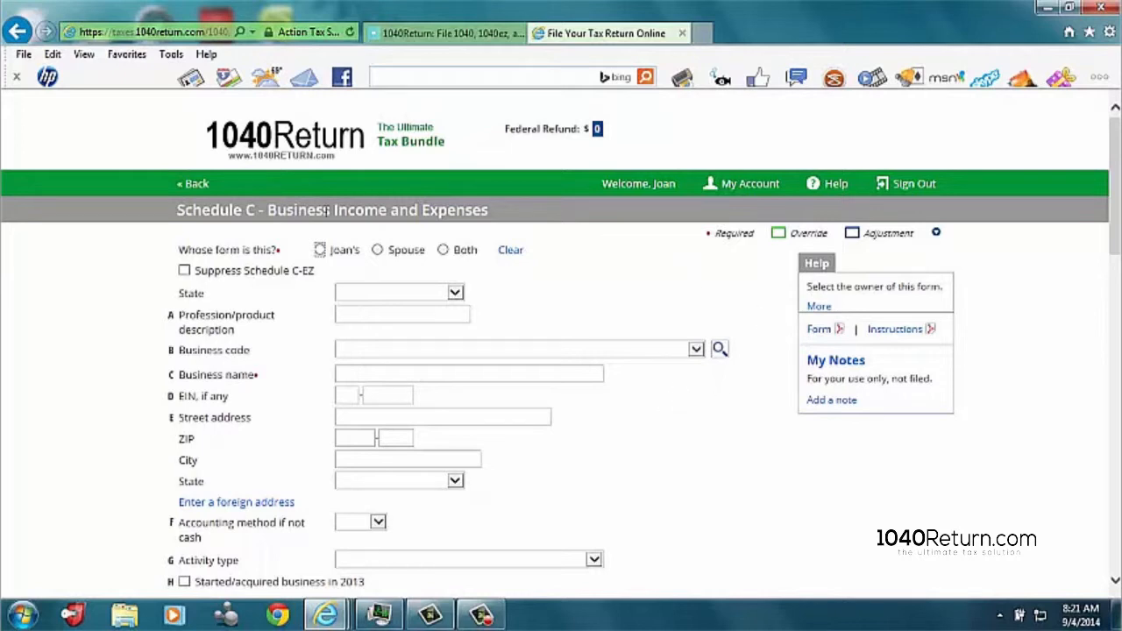
# Step: Assign the Schedule C to the taxpayer and set the form's state to Maryland
pyautogui.click(320, 249)
pyautogui.click(457, 293)
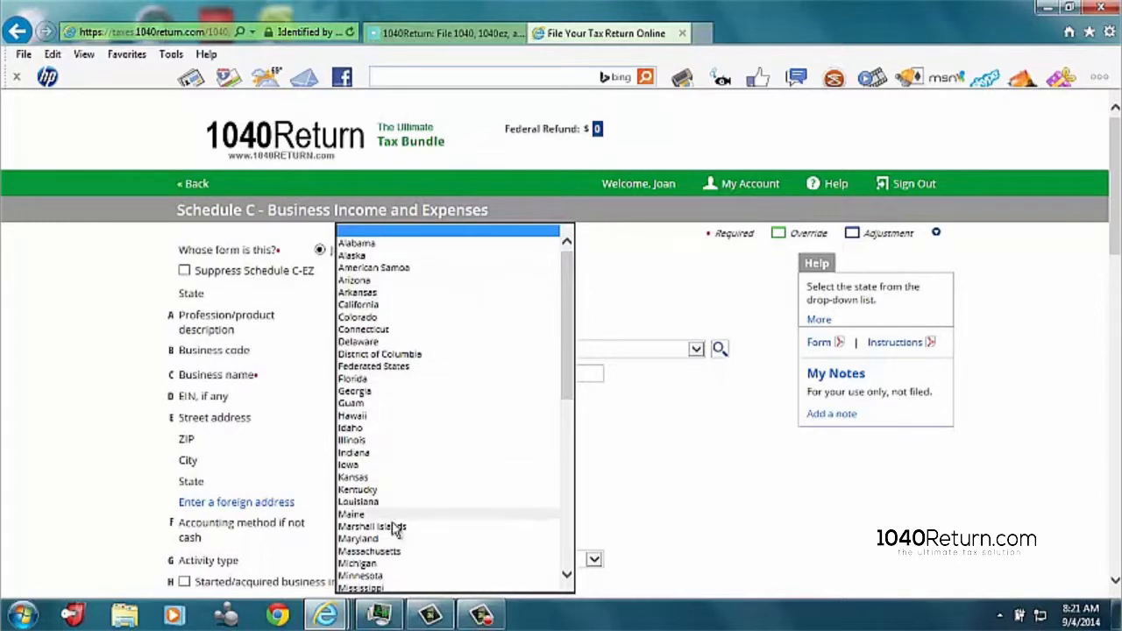
pyautogui.click(371, 541)
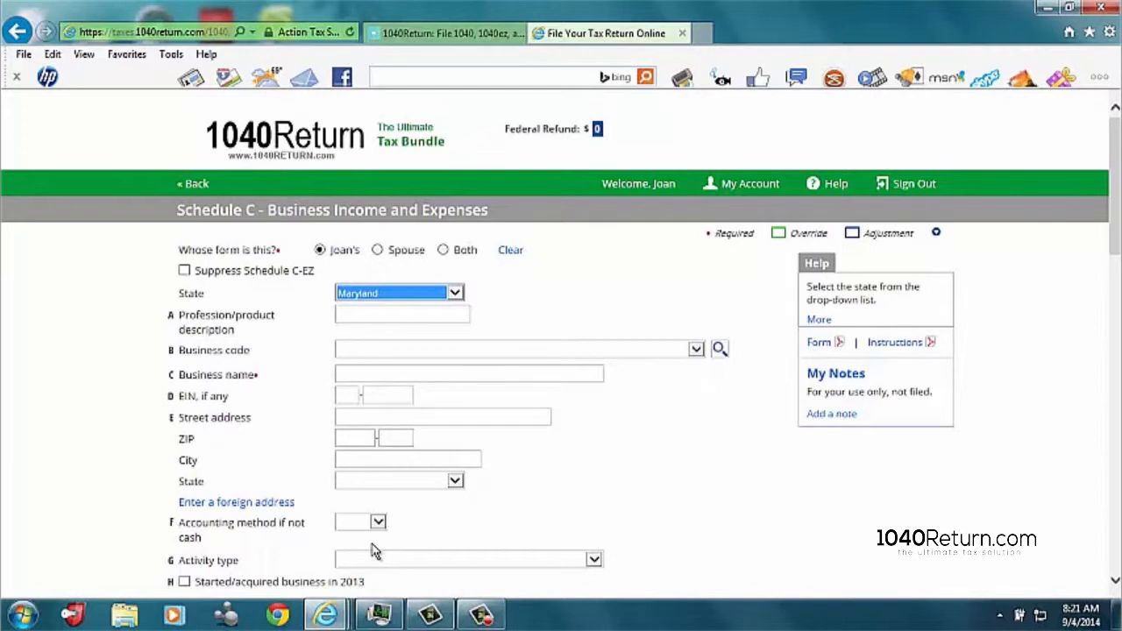
# Step: Enter "Joans Day Care" as the profession description and choose Child day care services as the business code
pyautogui.click(365, 308)
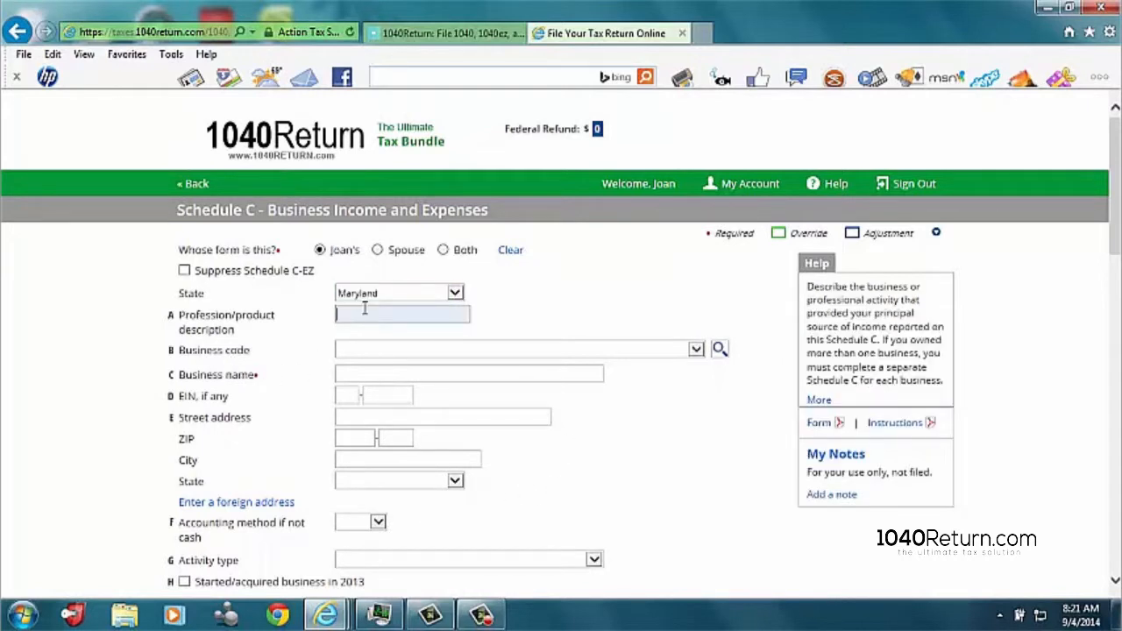
pyautogui.write('Joans Day Care')
pyautogui.click(365, 352)
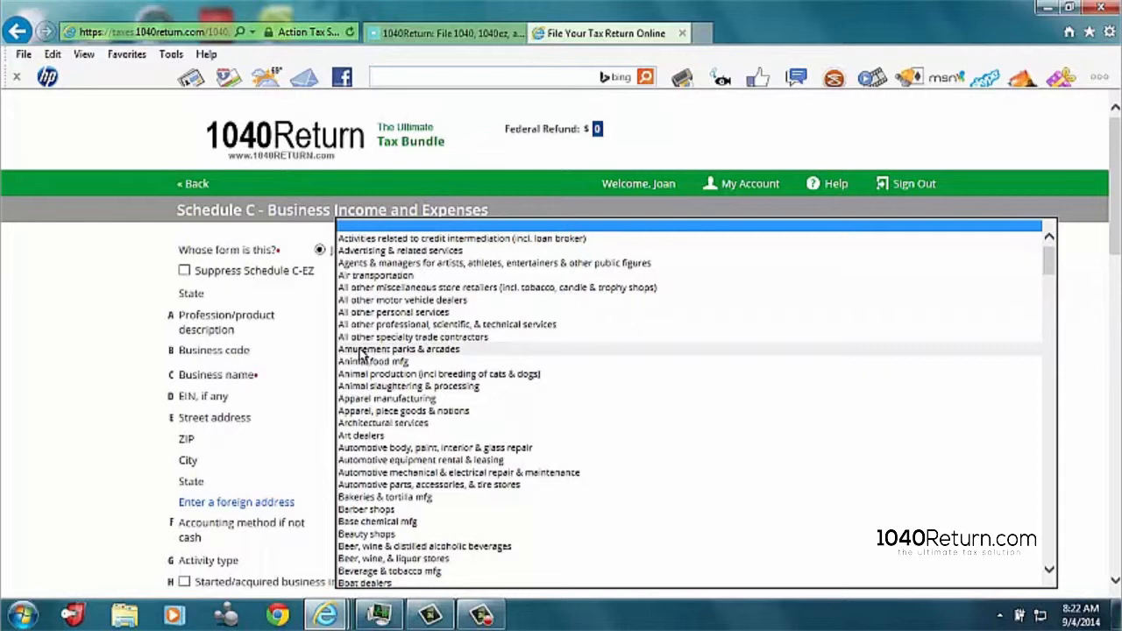
pyautogui.scroll(-5, 394, 368)
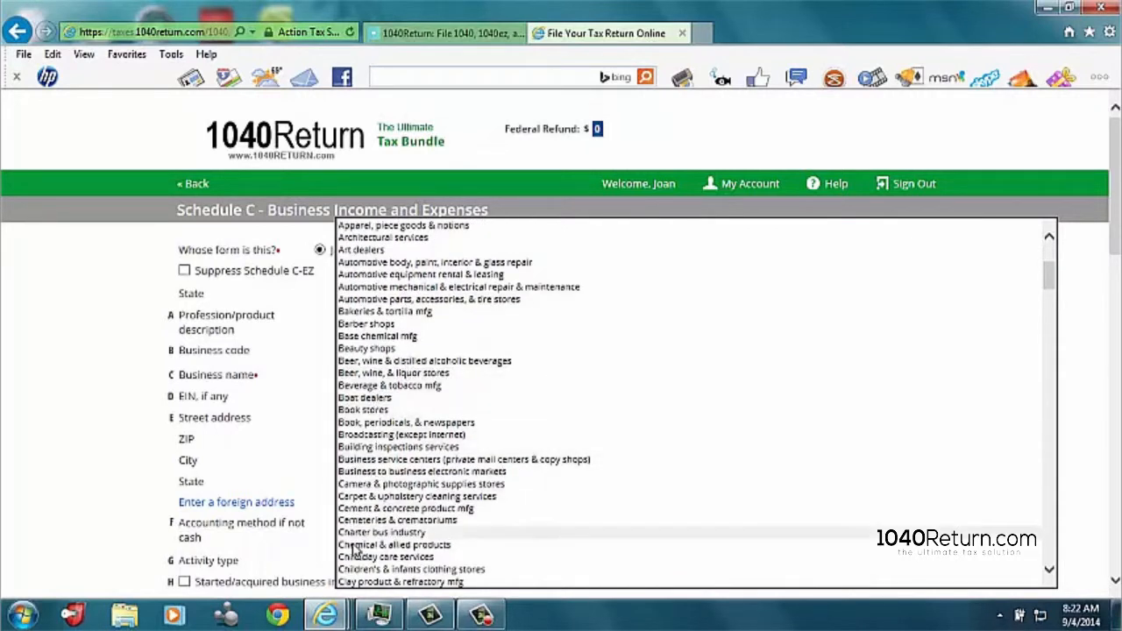
pyautogui.scroll(-1, 359, 550)
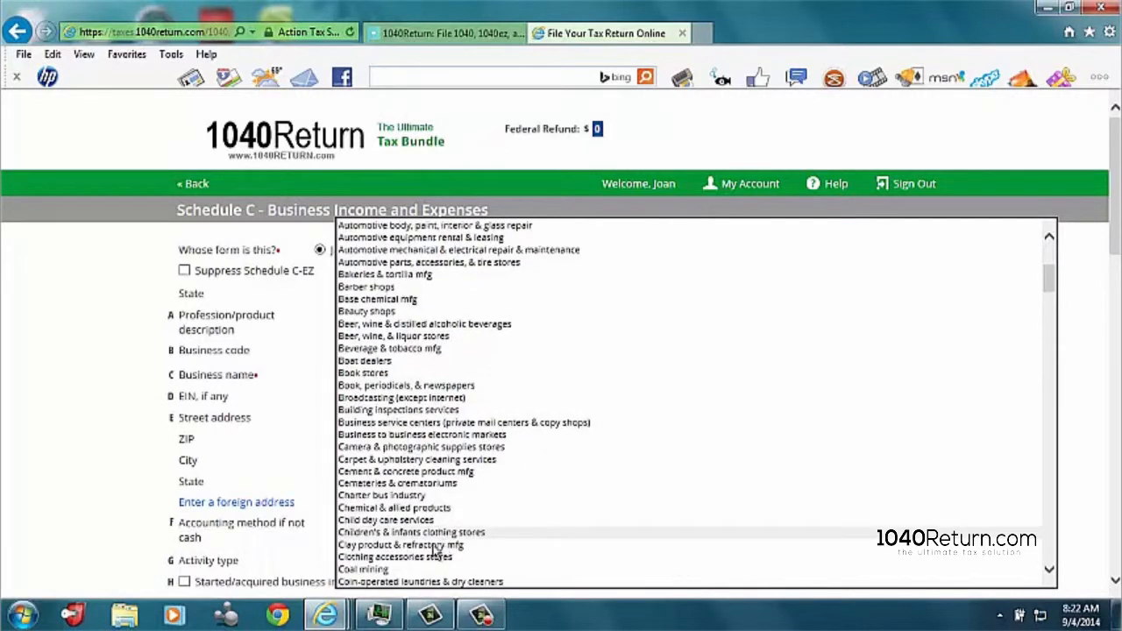
pyautogui.click(374, 522)
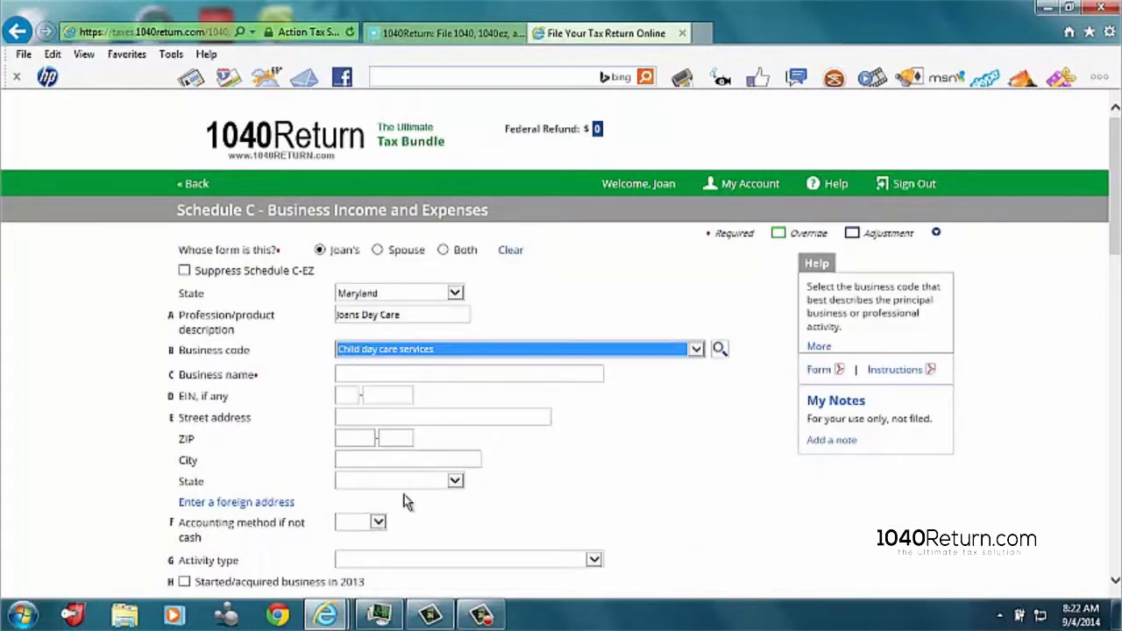
# Step: Enter "Joans Day Care Center" as the business name and fill in the business's street address, ZIP, city and state
pyautogui.click(358, 372)
pyautogui.write('Joans Day Care Center')
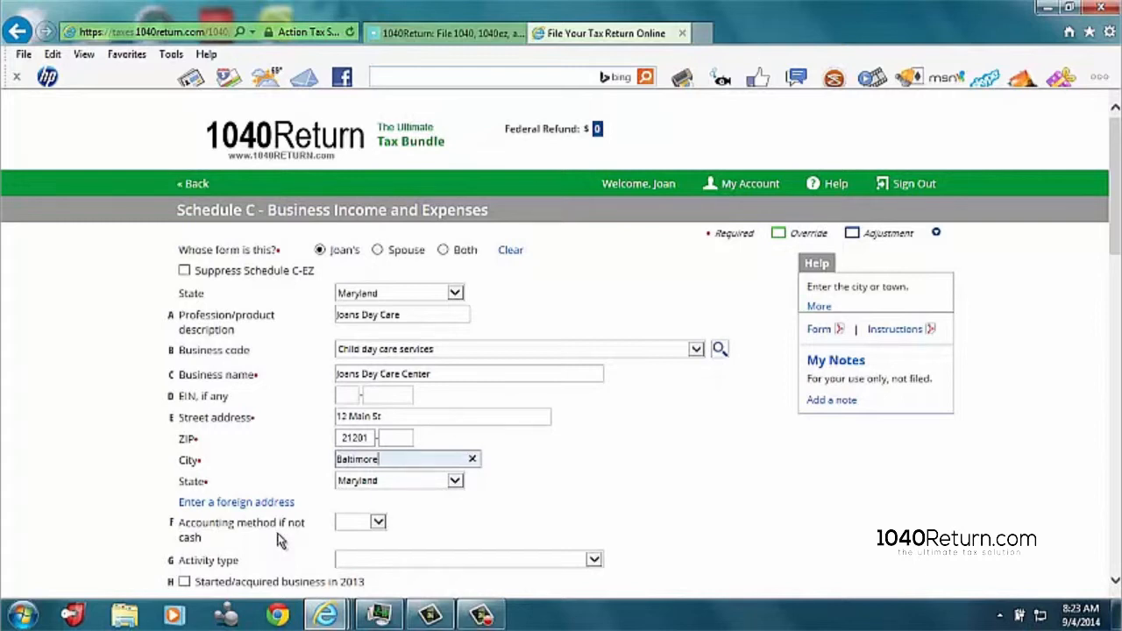
# Step: Mark the business as started or acquired in 2013 and answer No to payments requiring Form 1099
pyautogui.scroll(-1, 279, 541)
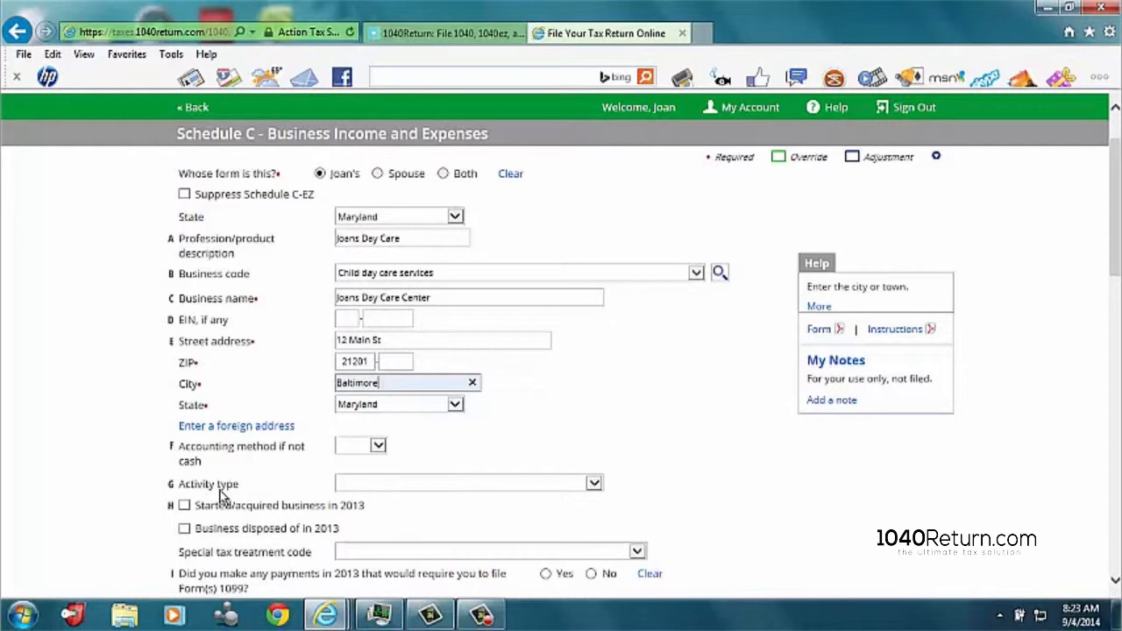
pyautogui.scroll(-1, 223, 496)
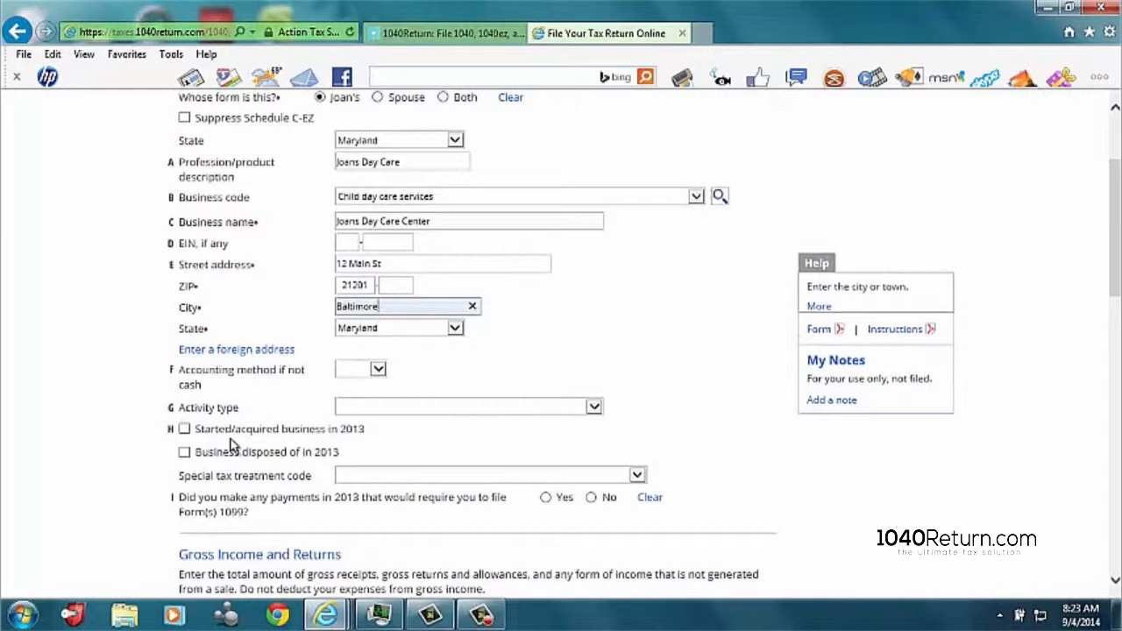
pyautogui.click(184, 429)
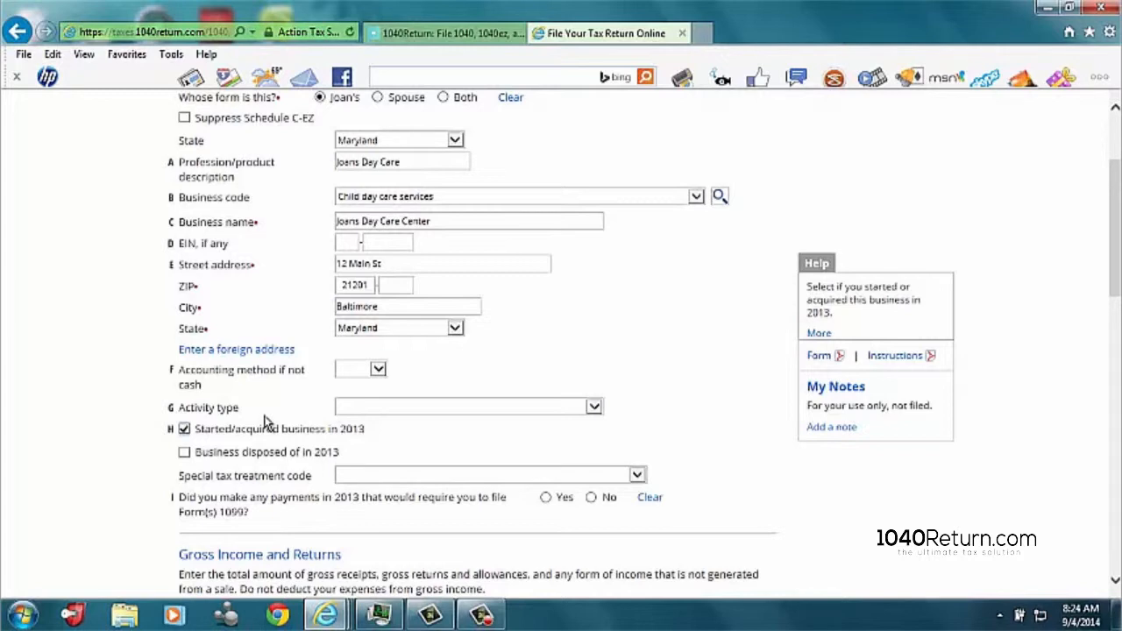
pyautogui.scroll(-3, 268, 421)
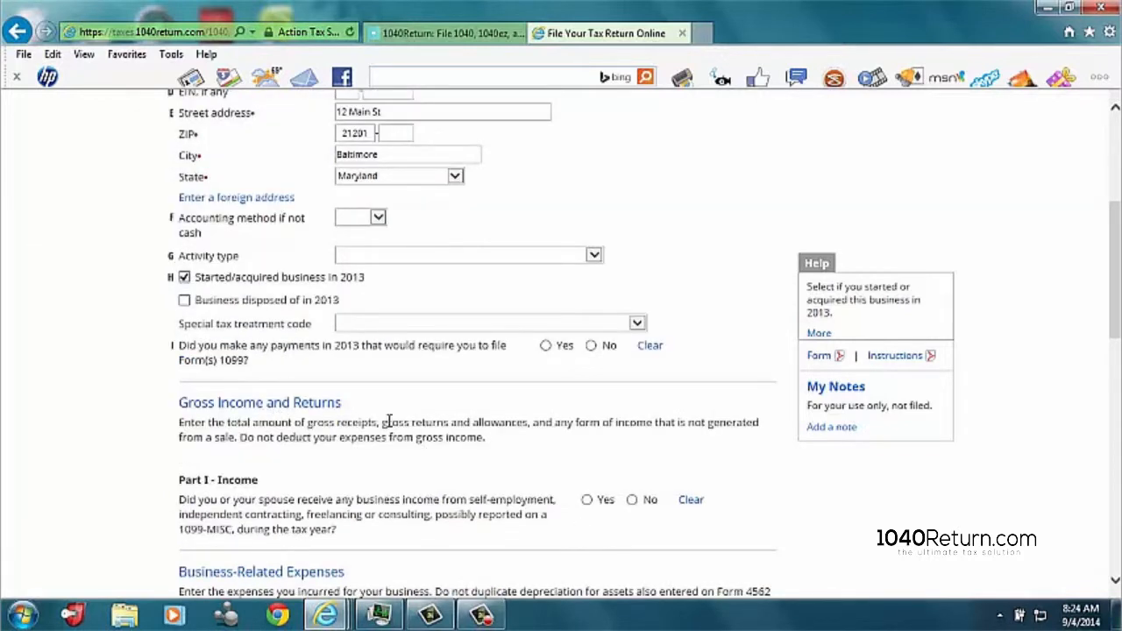
pyautogui.click(592, 345)
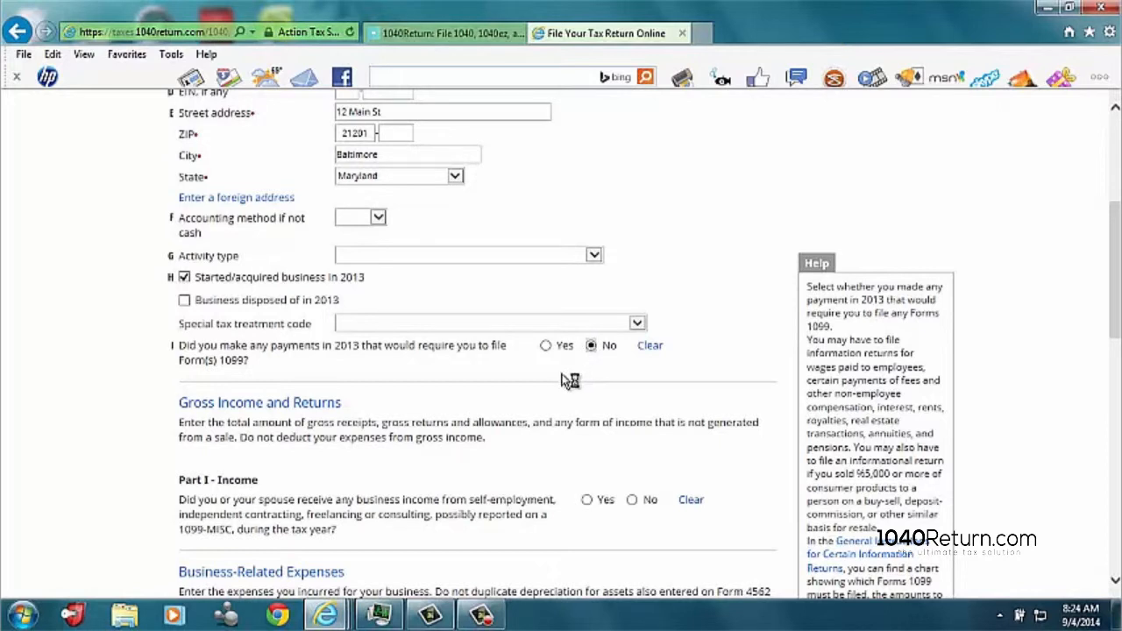
# Step: Answer Yes to receiving business income in Part I and enter gross receipts of 18549
pyautogui.click(586, 499)
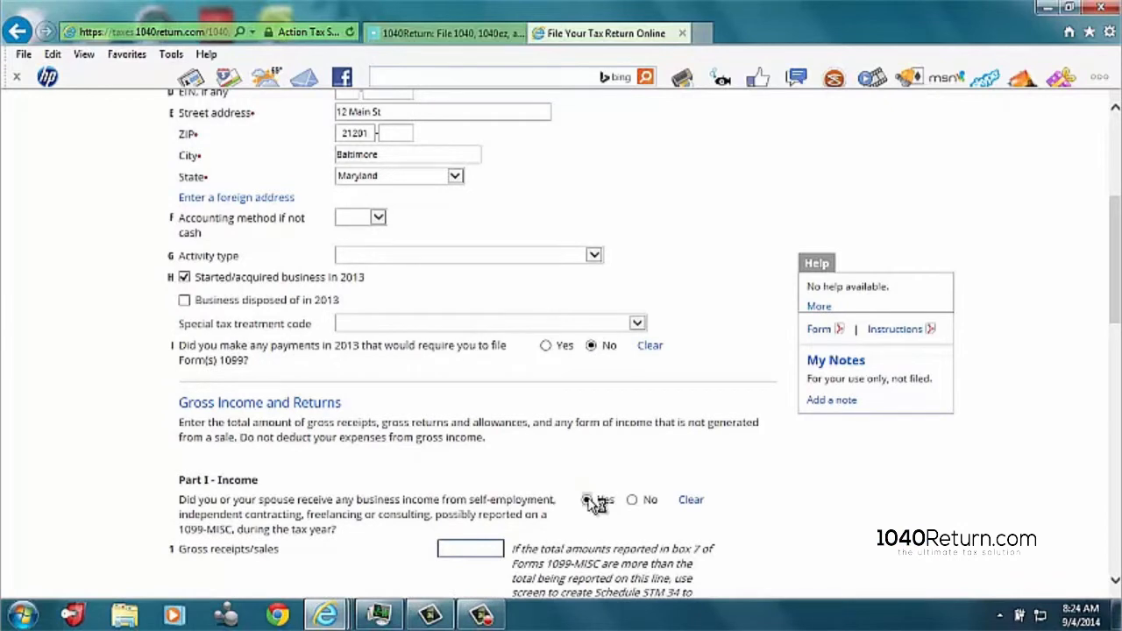
pyautogui.scroll(-3, 596, 504)
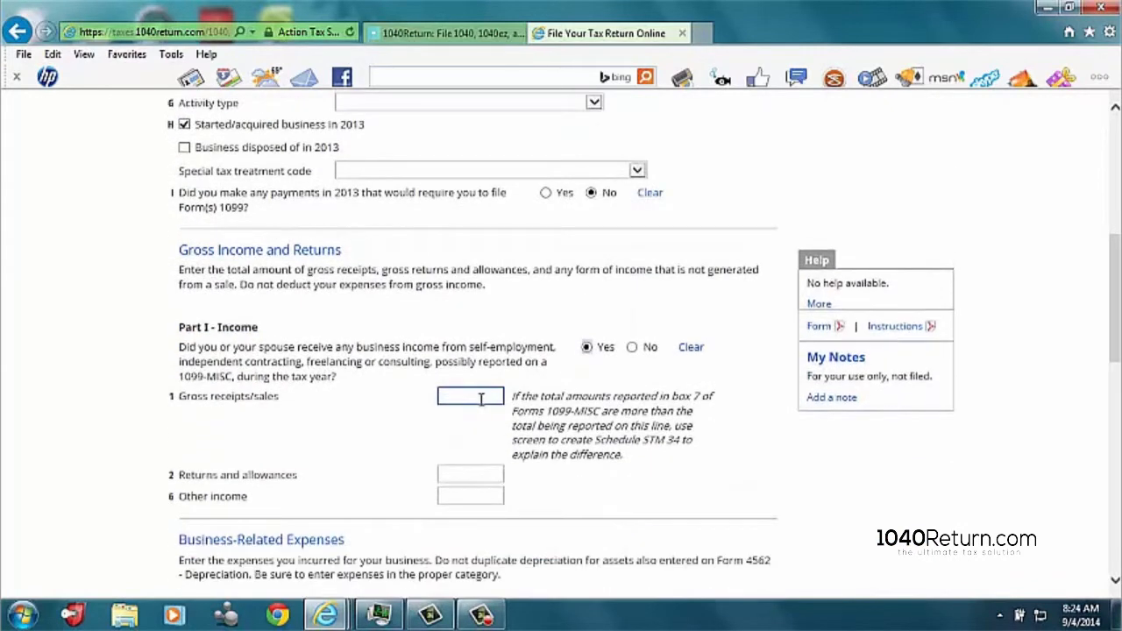
pyautogui.click(481, 399)
pyautogui.write('18500')
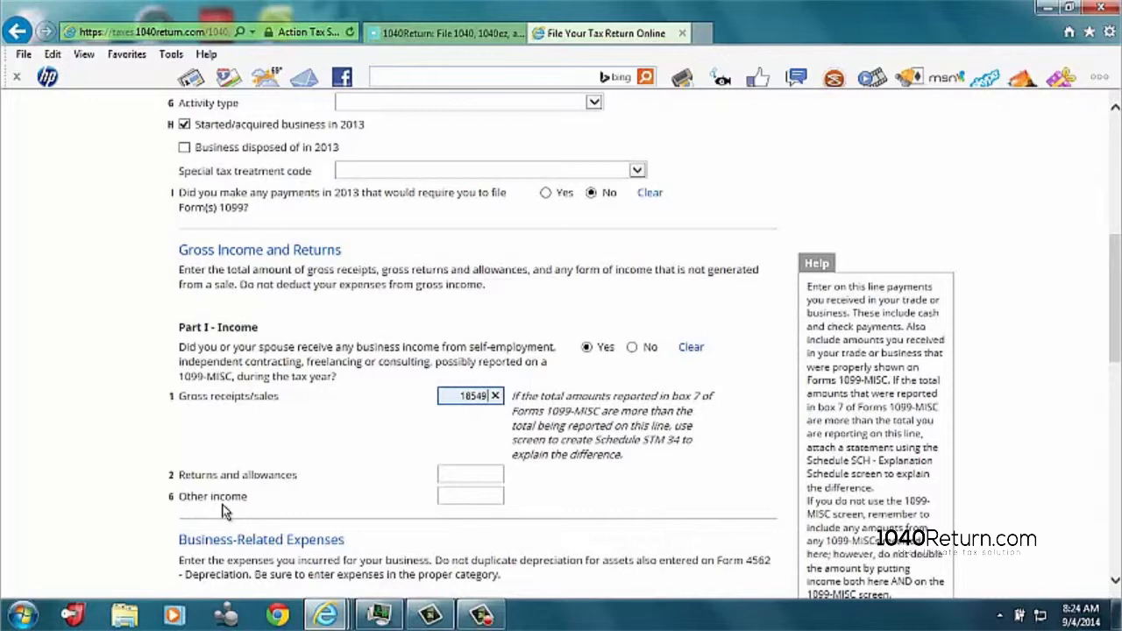
# Step: Answer Yes to having business-related expenses in Part II and enter 387 for advertising
pyautogui.scroll(-2, 236, 505)
pyautogui.scroll(1, 245, 499)
pyautogui.scroll(-3, 253, 491)
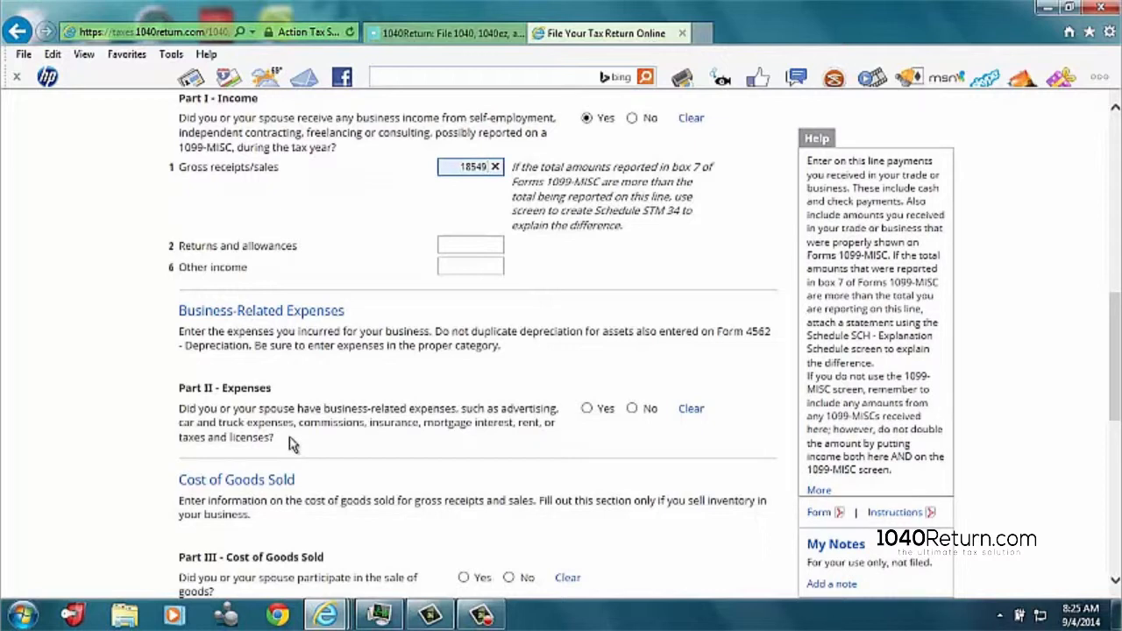
pyautogui.click(593, 413)
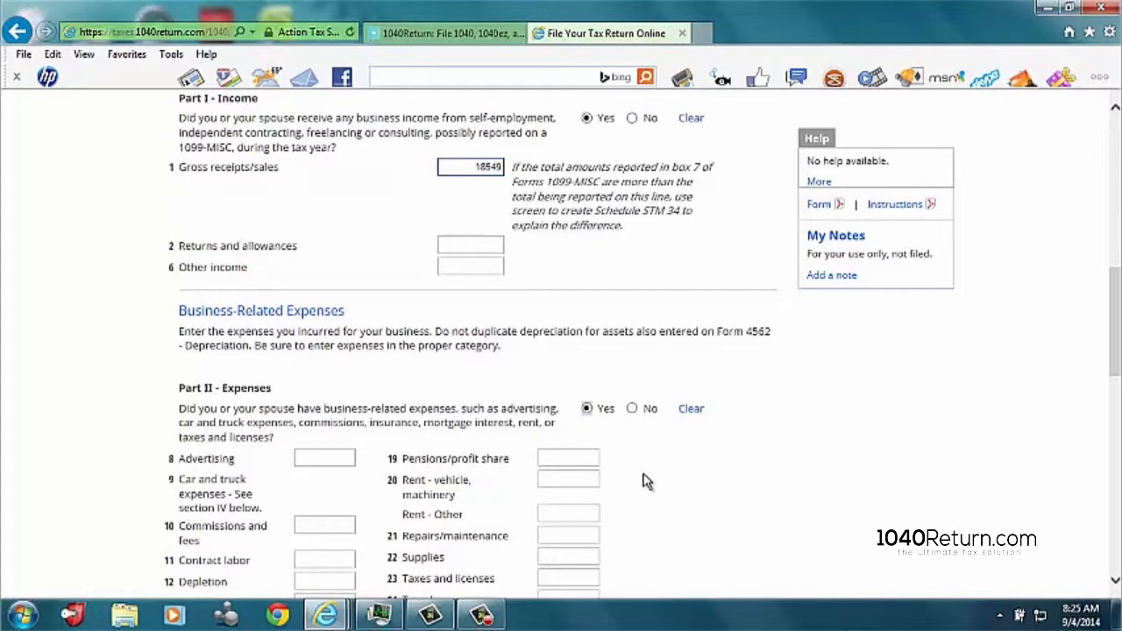
pyautogui.click(347, 458)
pyautogui.write('387')
# Step: Enter Part II expenses of 850 for insurance, 550 for legal and professional services, and 895 for office expense
pyautogui.scroll(-2, 246, 430)
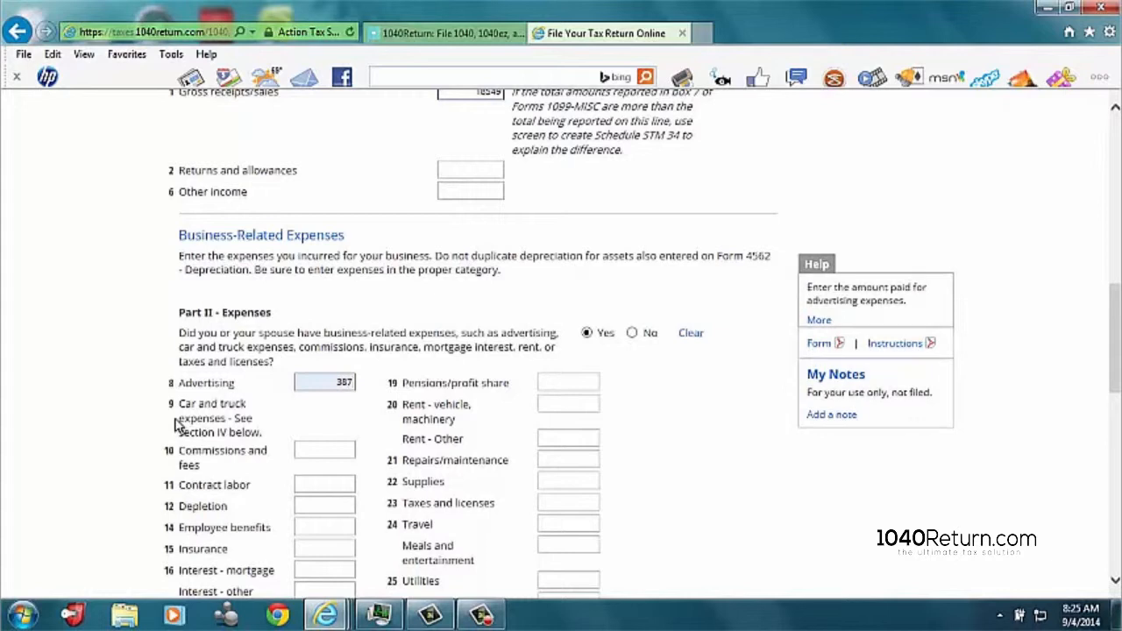
pyautogui.scroll(-2, 190, 451)
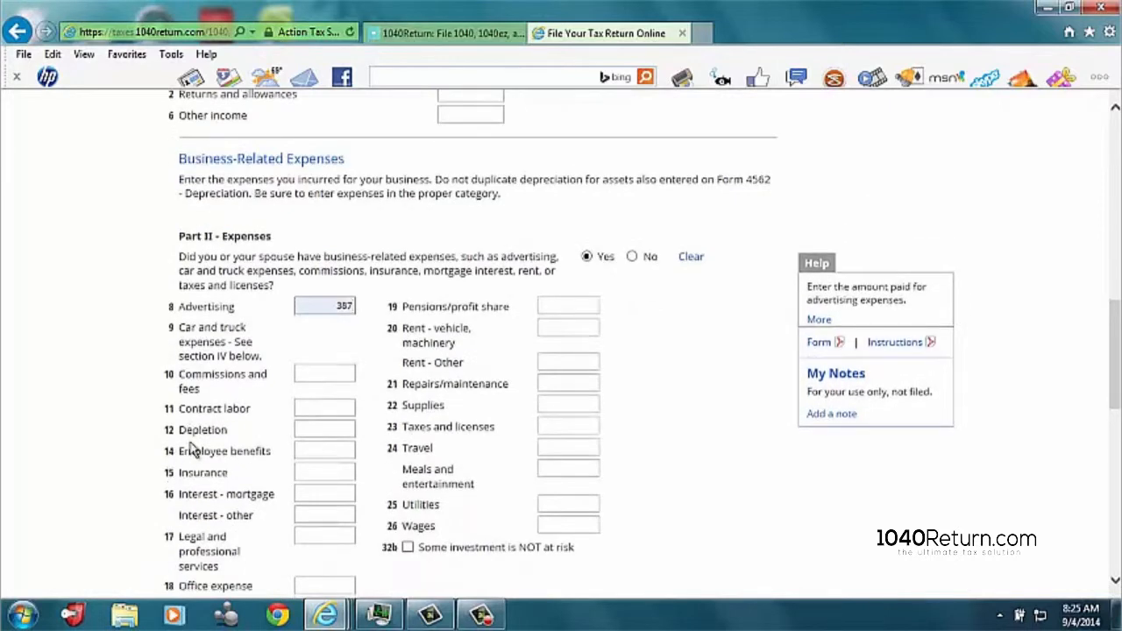
pyautogui.click(333, 474)
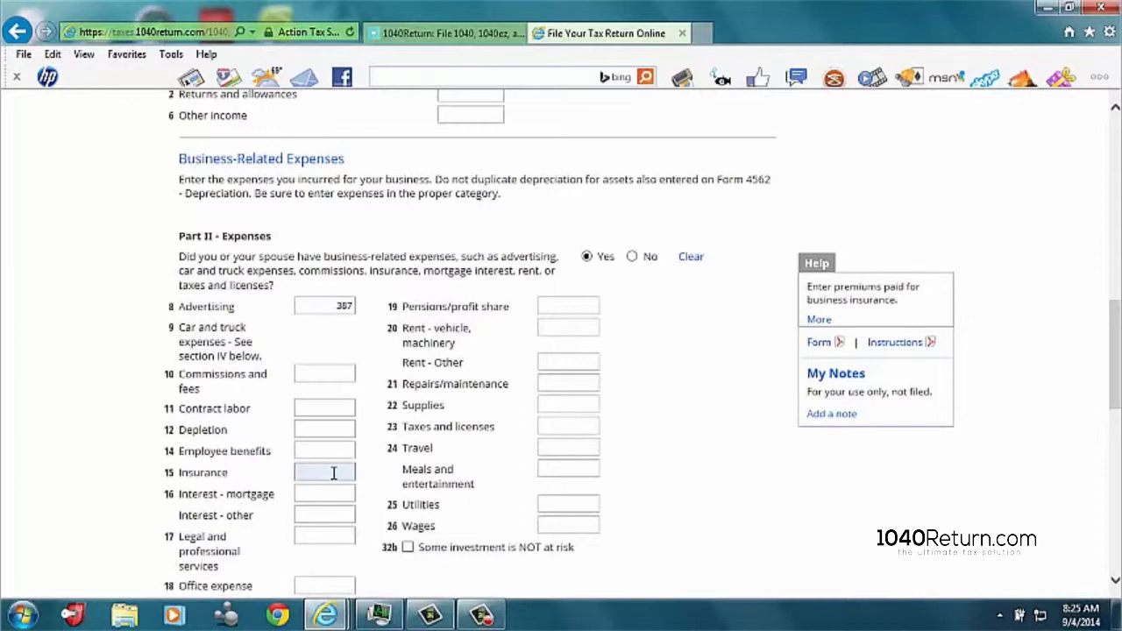
pyautogui.write('850')
pyautogui.click(323, 532)
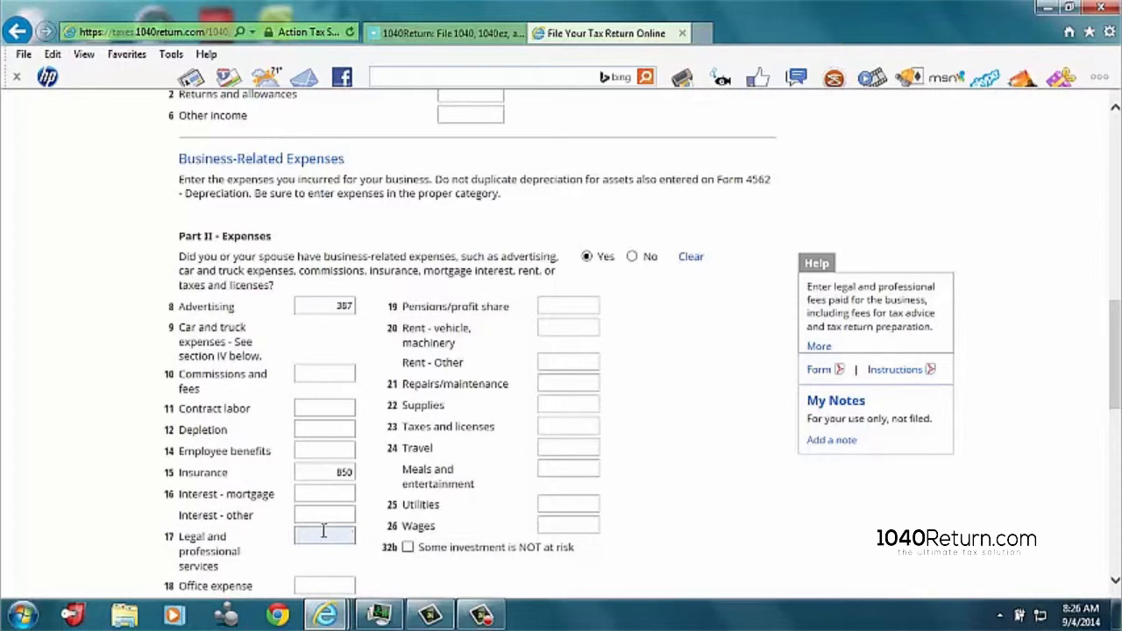
pyautogui.write('550')
pyautogui.scroll(-1, 345, 535)
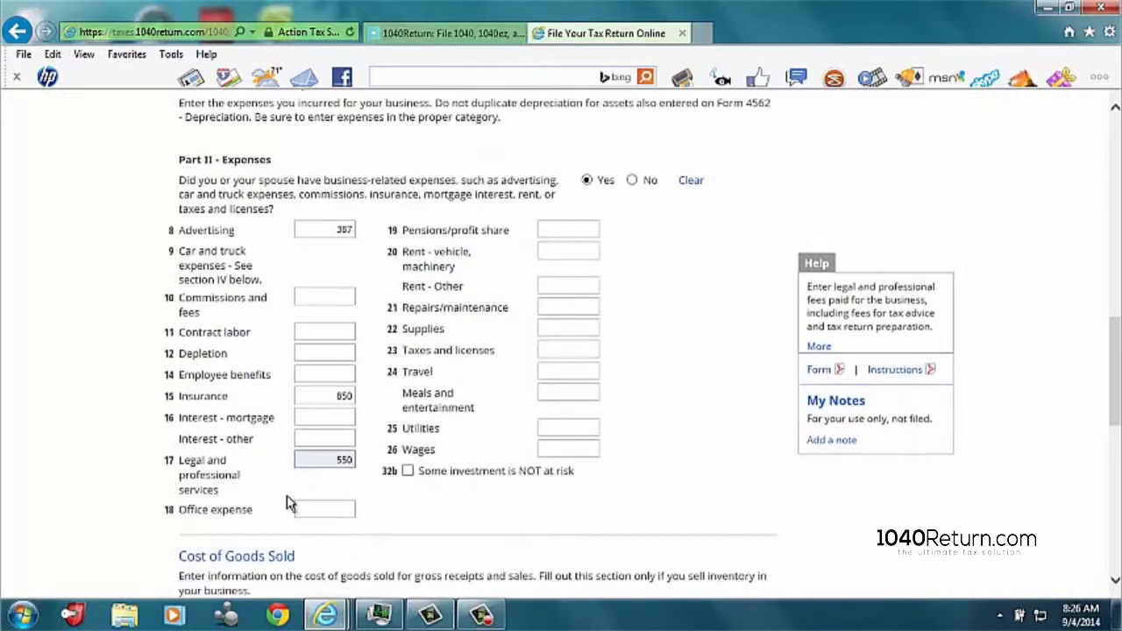
pyautogui.click(349, 510)
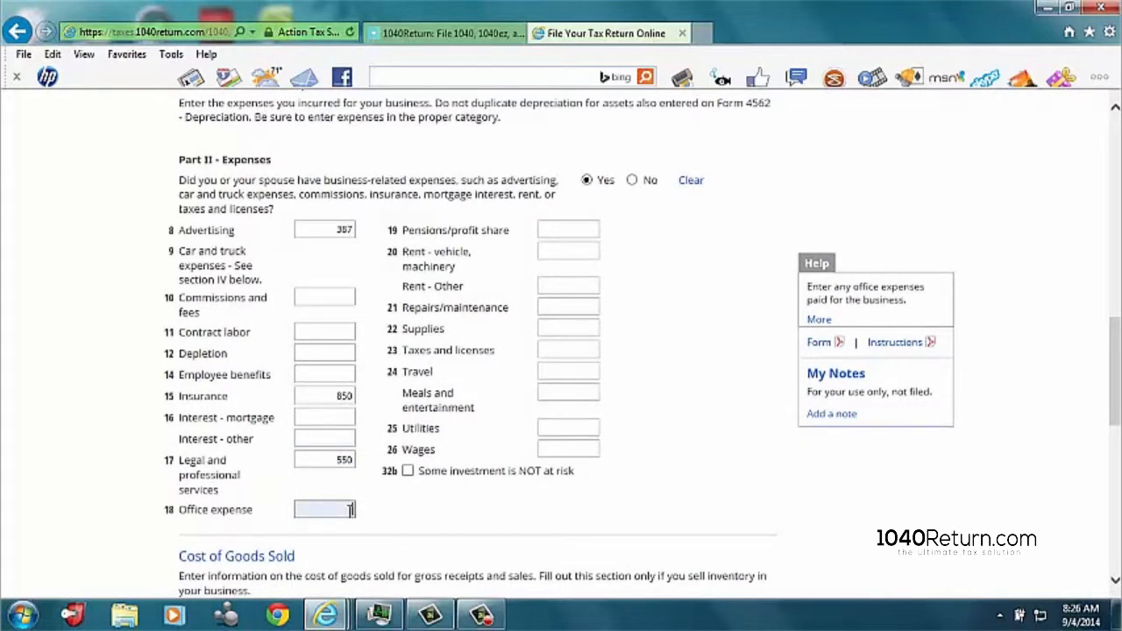
pyautogui.write('895')
# Step: Enter Part II expenses of 249 for supplies and 150 for taxes and licenses
pyautogui.click(561, 327)
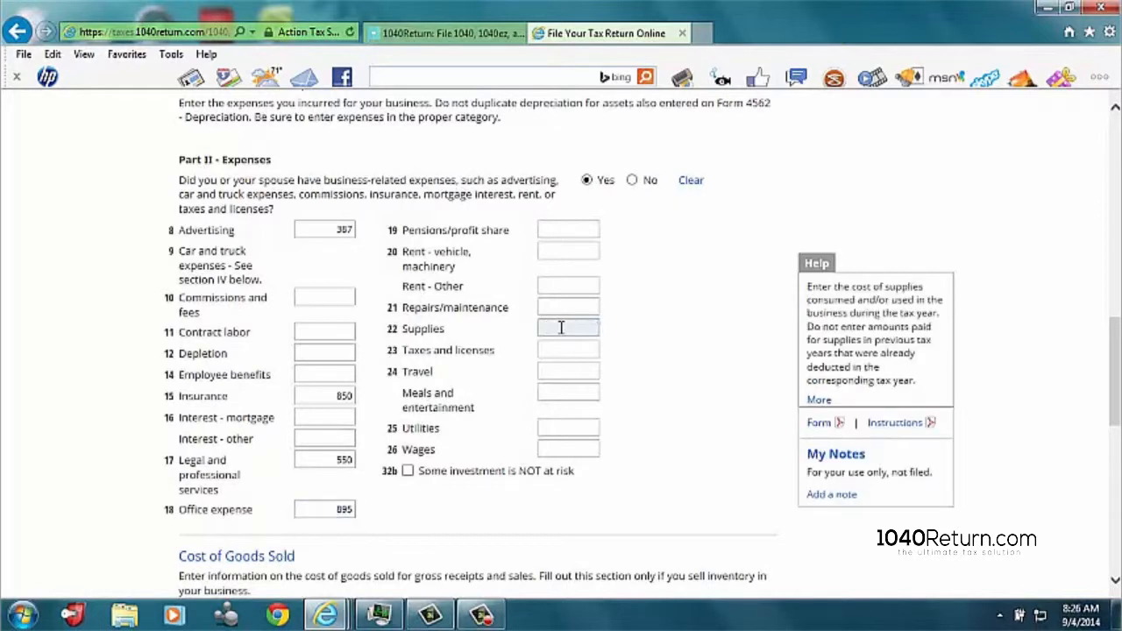
pyautogui.write('249')
pyautogui.click(588, 350)
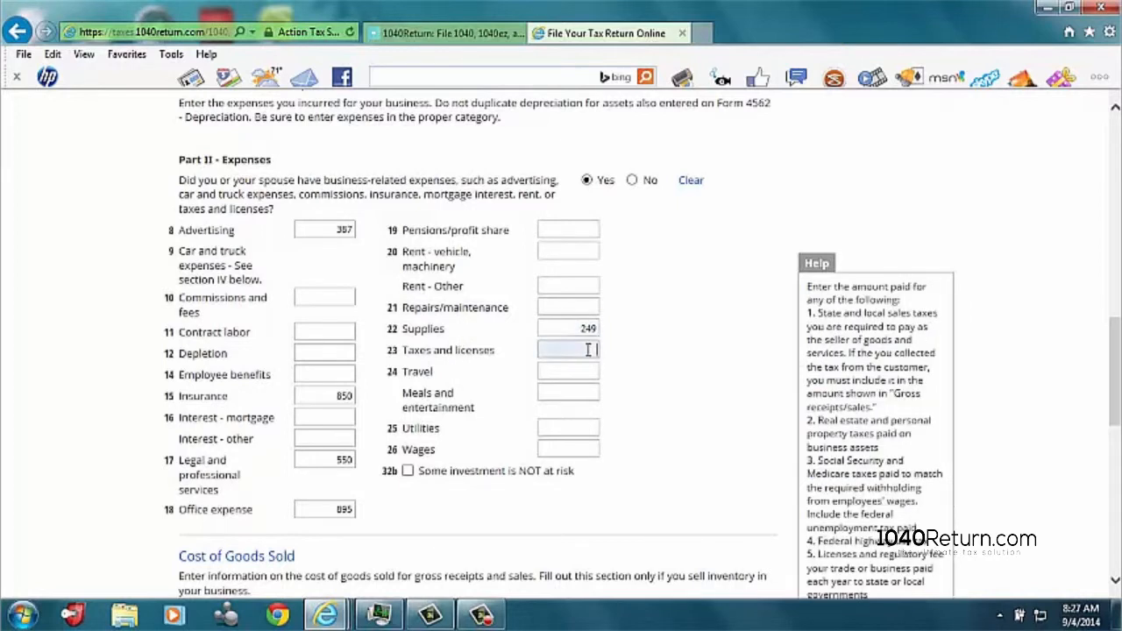
pyautogui.write('150')
# Step: Answer No to participating in the sale of goods and Yes to having other business expenses not reported elsewhere on Schedule C
pyautogui.scroll(-2, 443, 427)
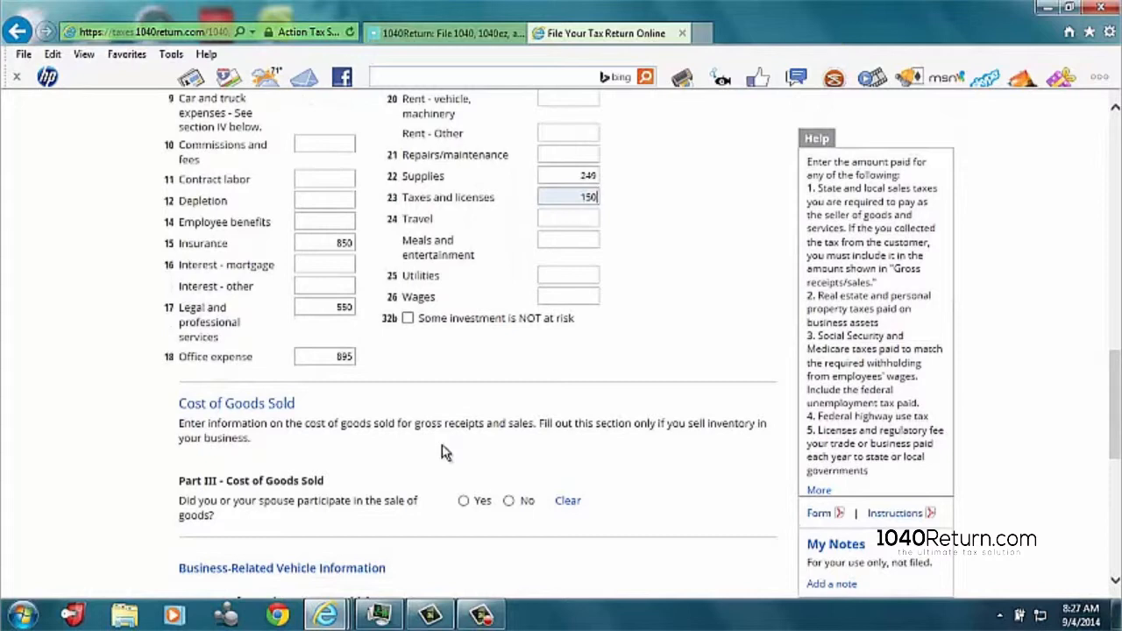
pyautogui.click(509, 500)
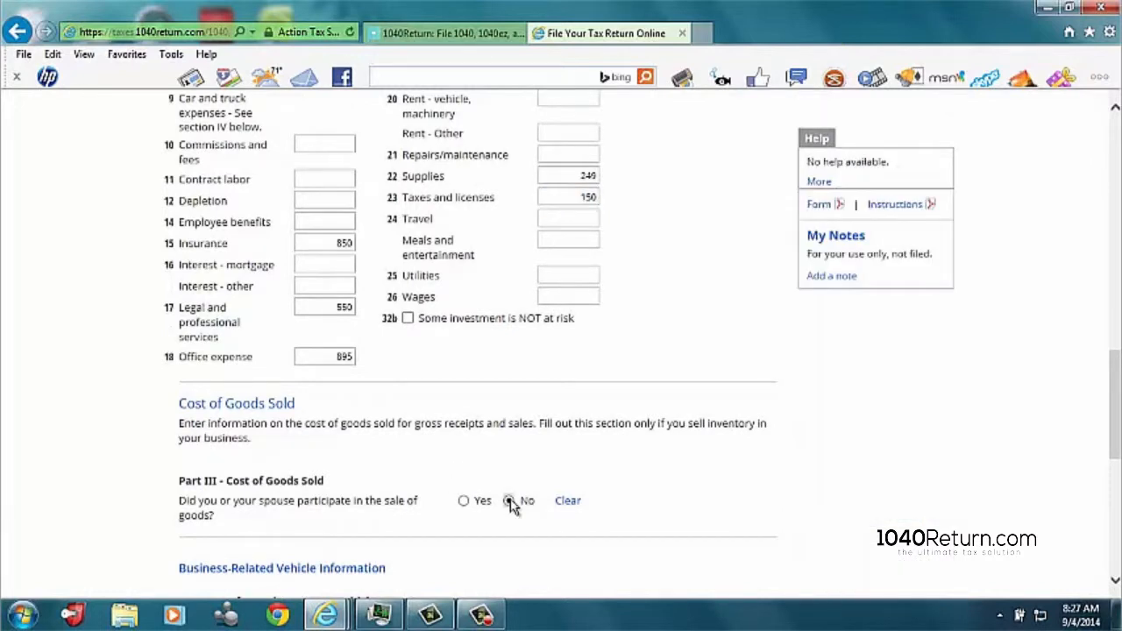
pyautogui.scroll(-3, 513, 506)
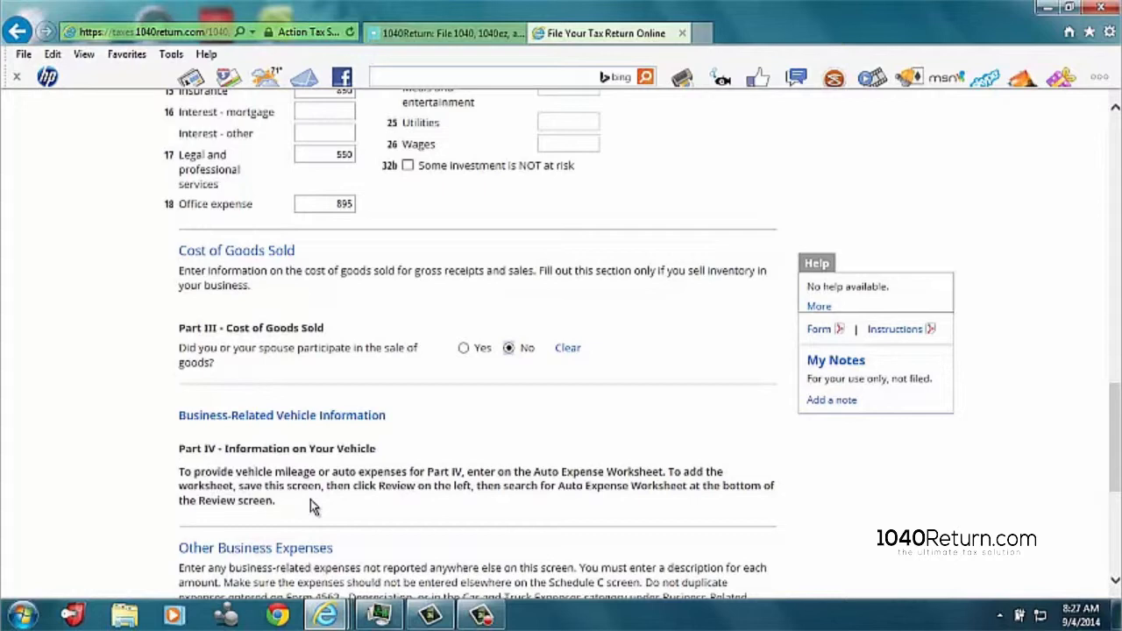
pyautogui.scroll(-3, 310, 500)
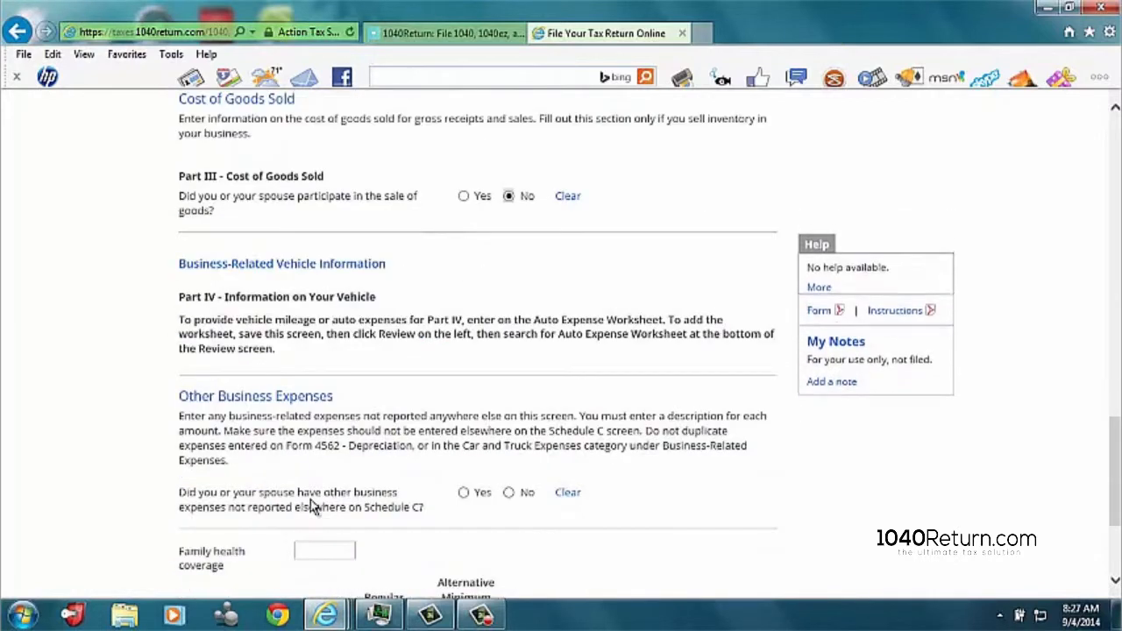
pyautogui.click(465, 494)
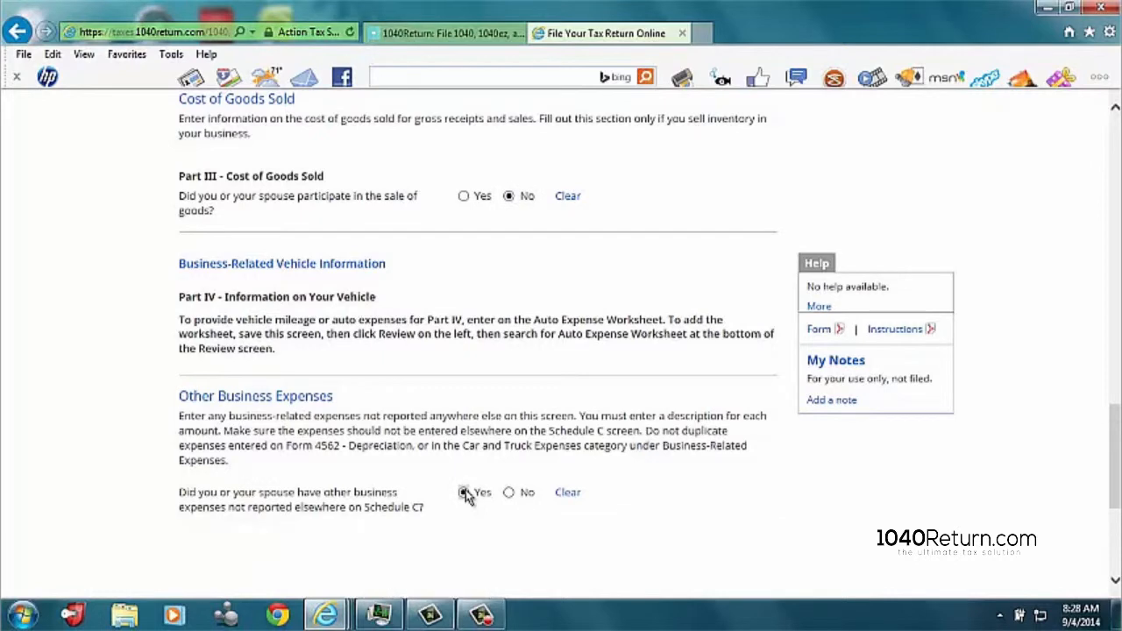
# Step: List "meals" with an amount of 2500 as the first Part V other expense
pyautogui.scroll(-2, 464, 494)
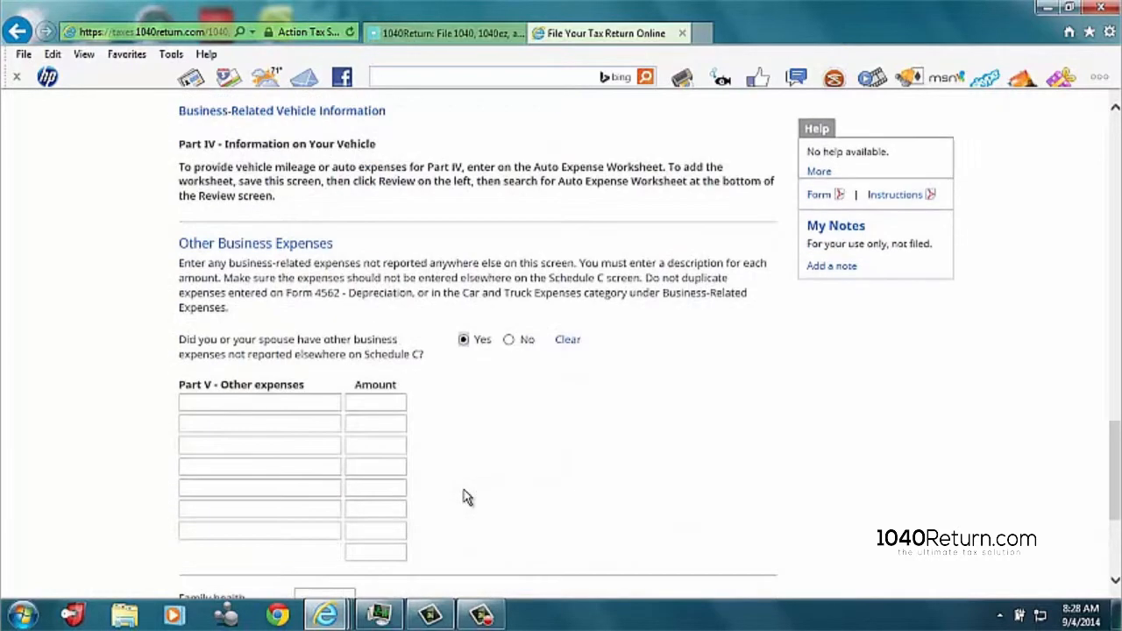
pyautogui.click(193, 400)
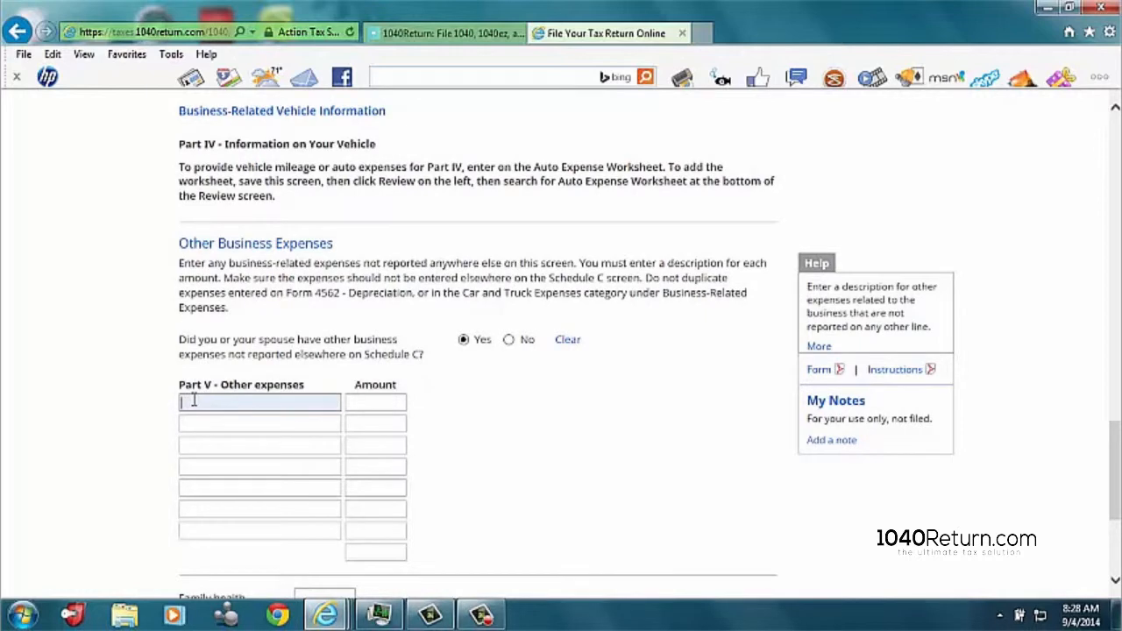
pyautogui.write('meals')
pyautogui.press('Tab')
pyautogui.write('2500')
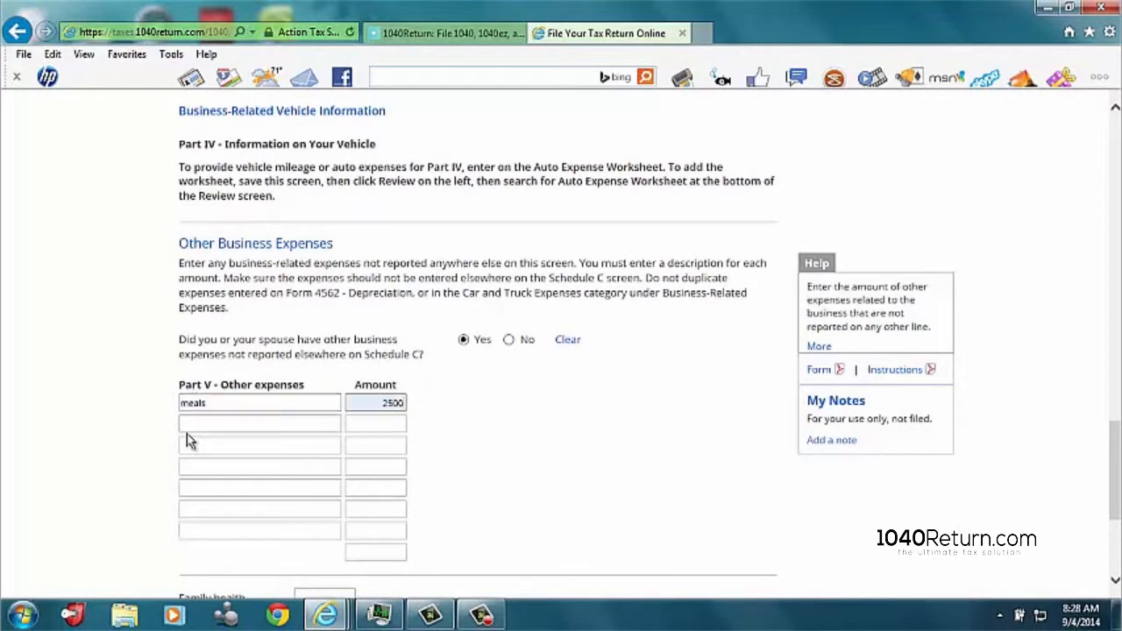
# Step: List "cell phone" with an amount of 600 as the second Part V other expense and save the Schedule C
pyautogui.click(196, 429)
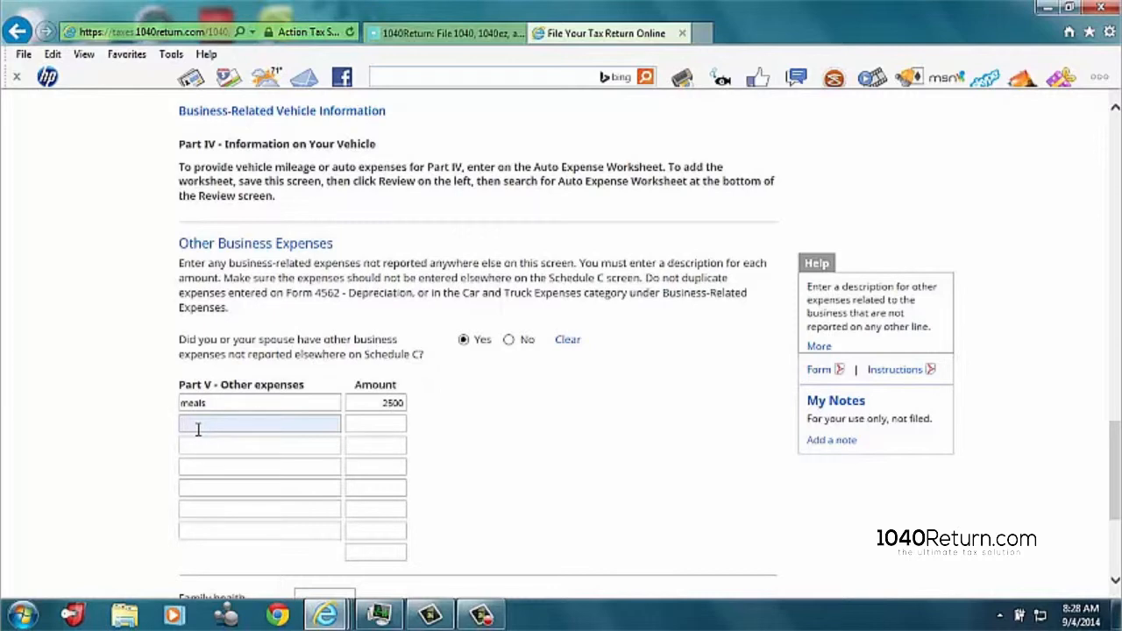
pyautogui.write('cell phone')
pyautogui.click(394, 424)
pyautogui.write('600')
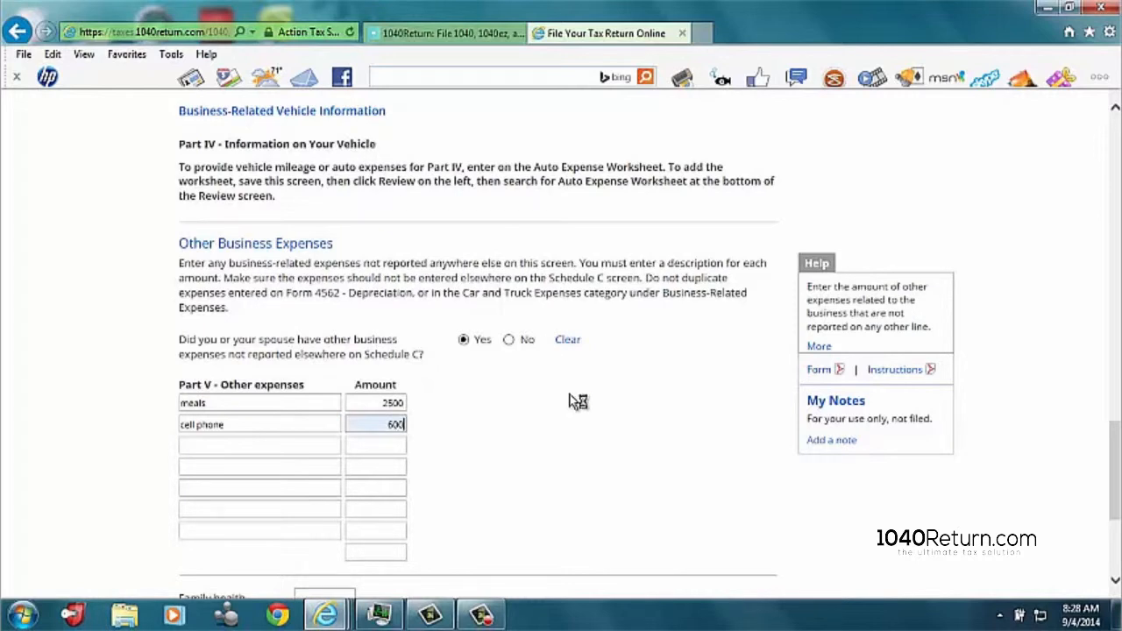
pyautogui.scroll(-3, 577, 402)
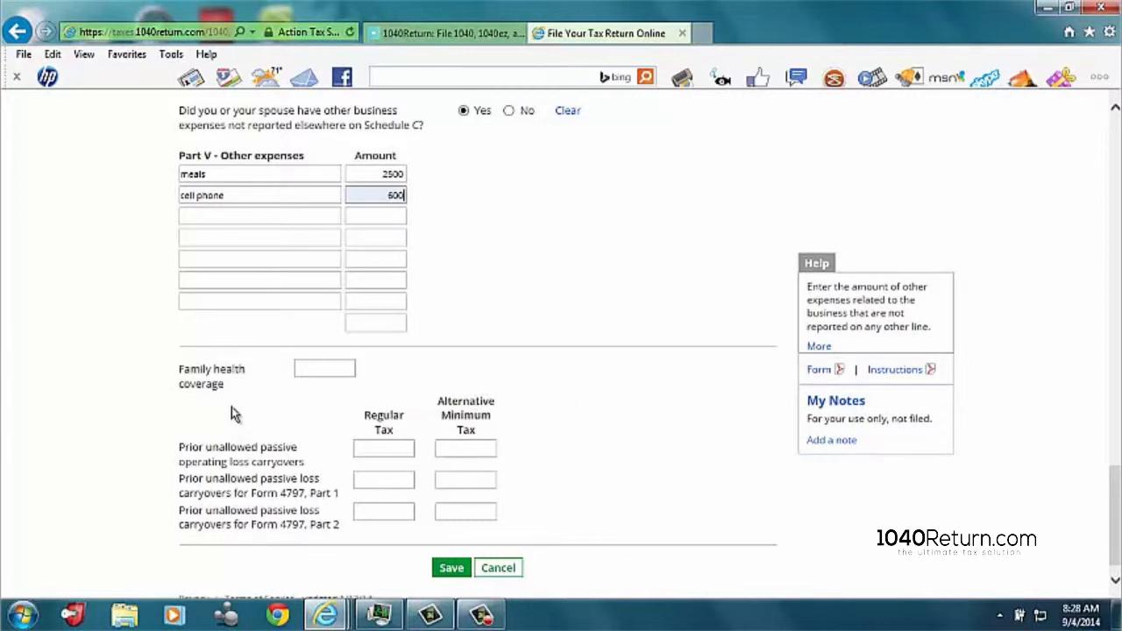
pyautogui.click(452, 568)
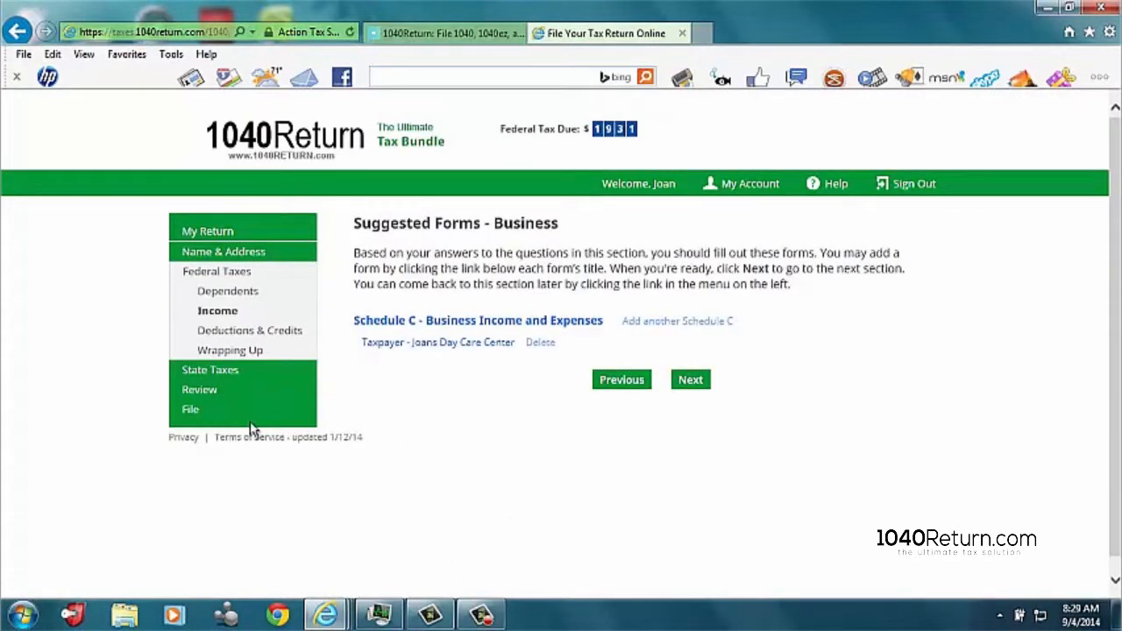
# Step: Revisit the Deductions & Credits section from the return's Review page, check its general questions and continue to the business expenses questions
pyautogui.click(200, 393)
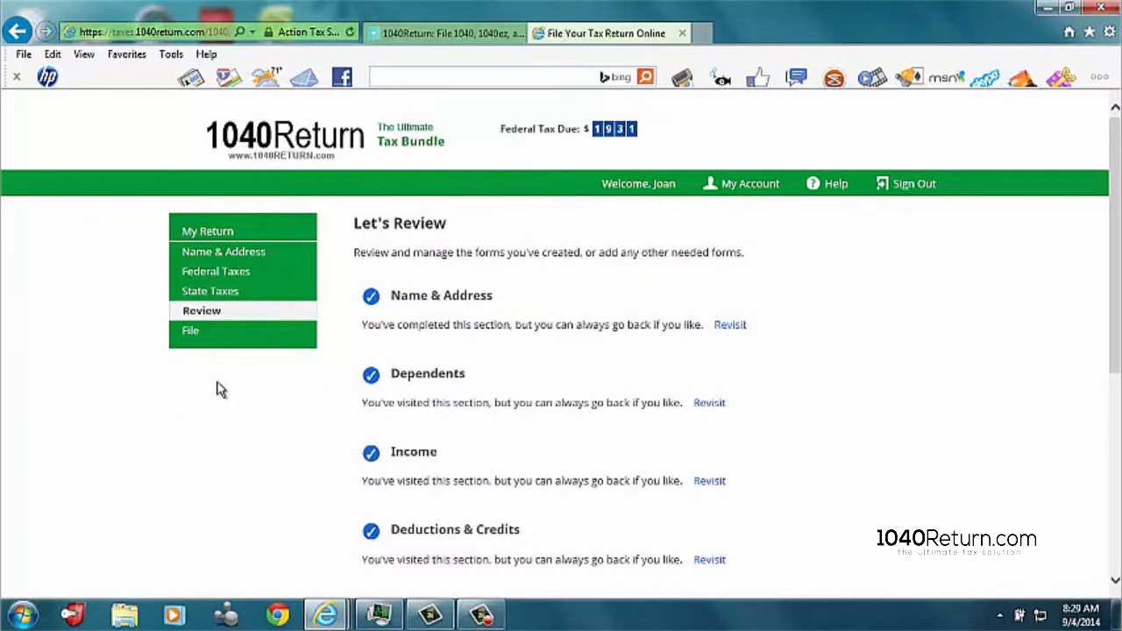
pyautogui.scroll(-1, 220, 391)
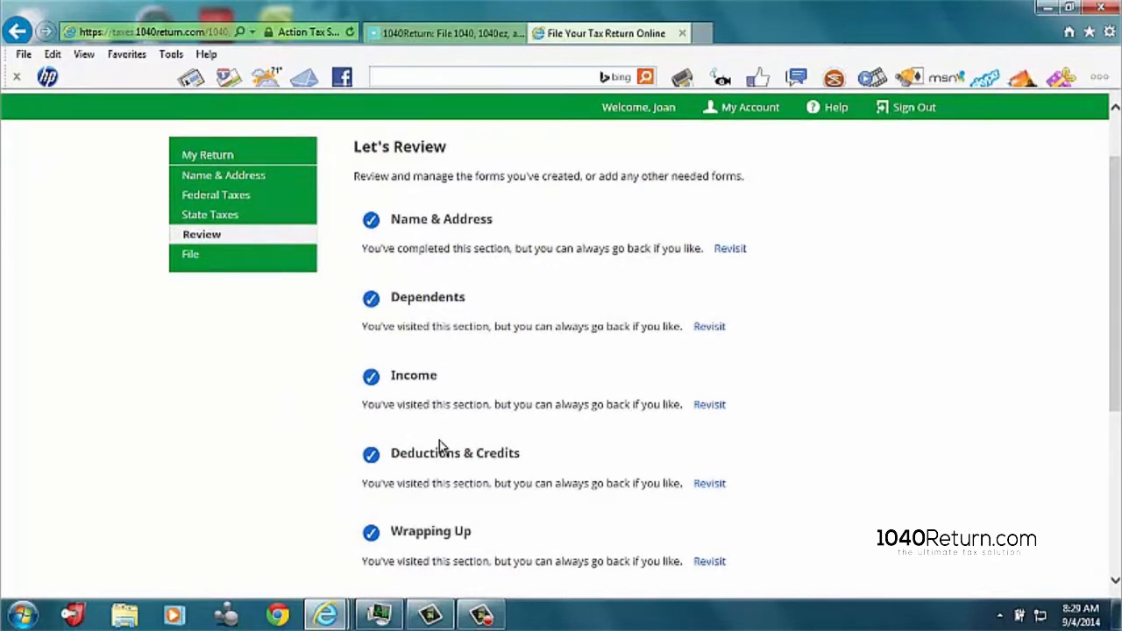
pyautogui.click(712, 489)
pyautogui.scroll(-2, 637, 401)
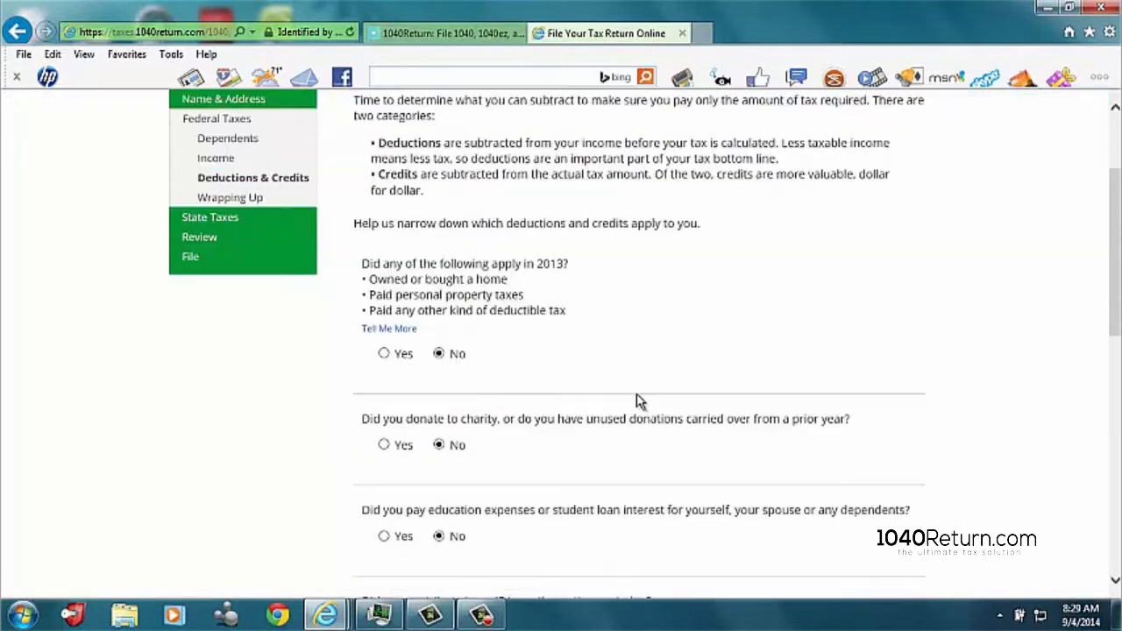
pyautogui.scroll(-4, 636, 401)
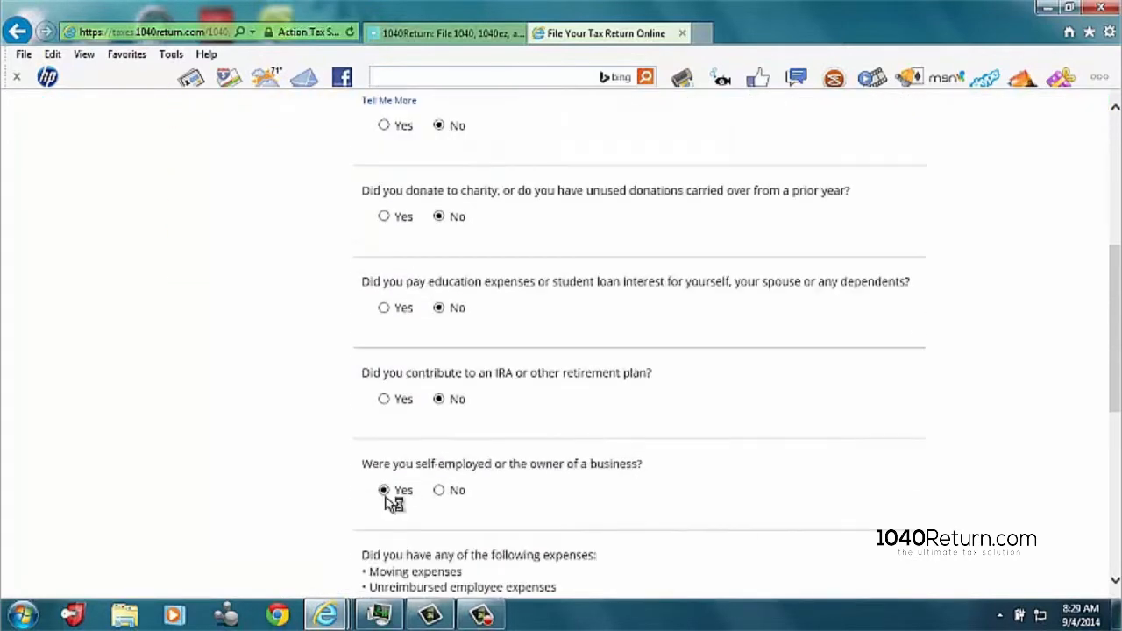
pyautogui.scroll(-3, 385, 504)
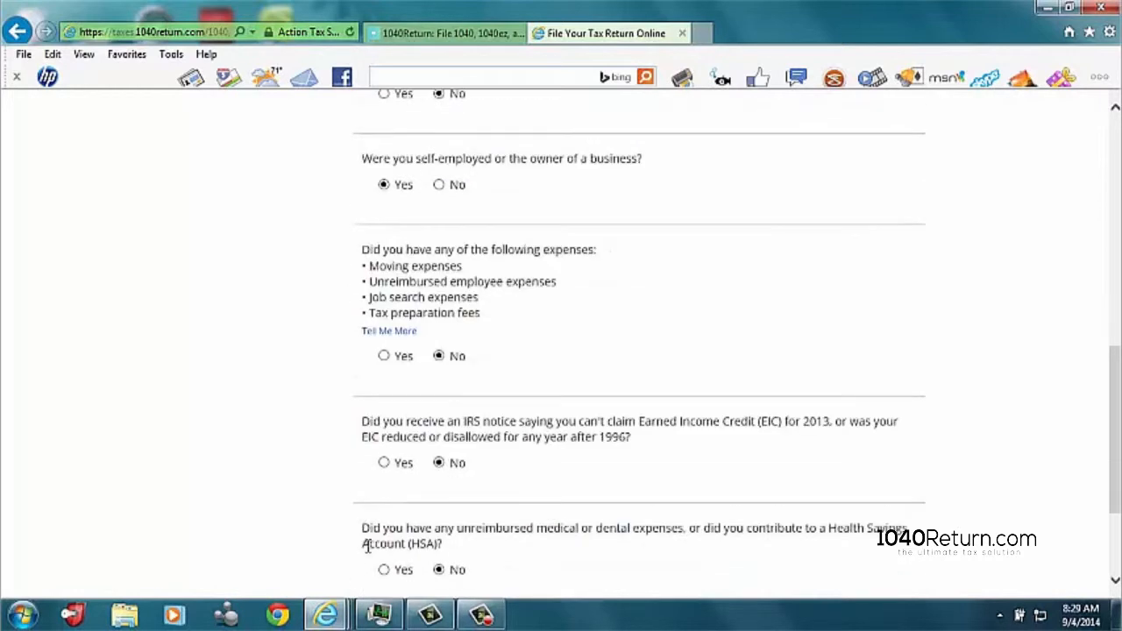
pyautogui.scroll(-2, 377, 507)
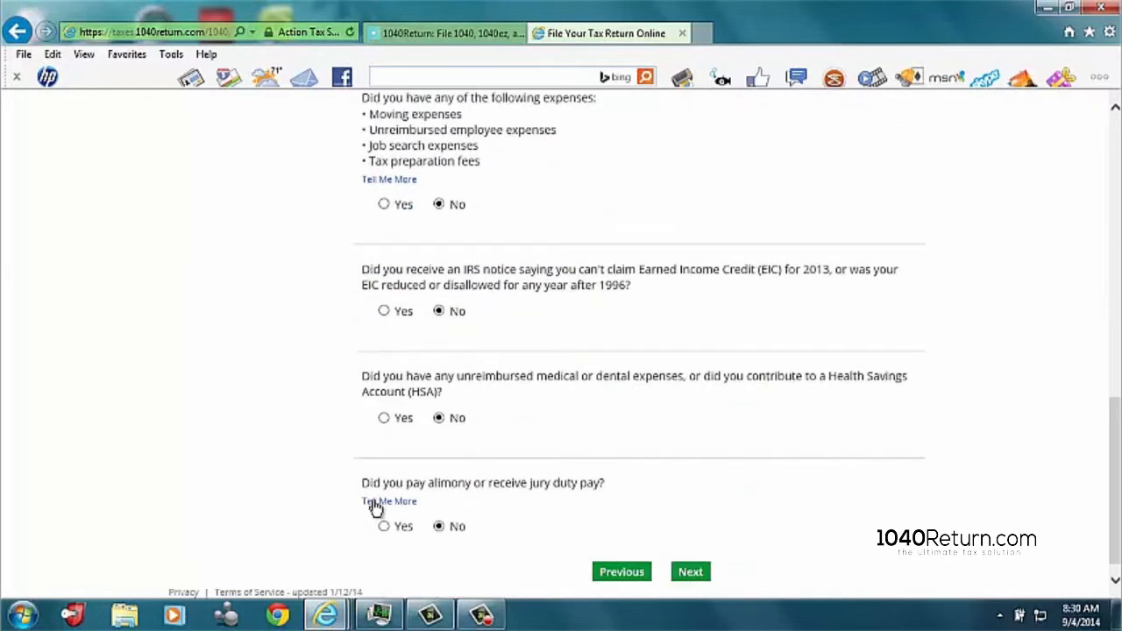
pyautogui.click(690, 556)
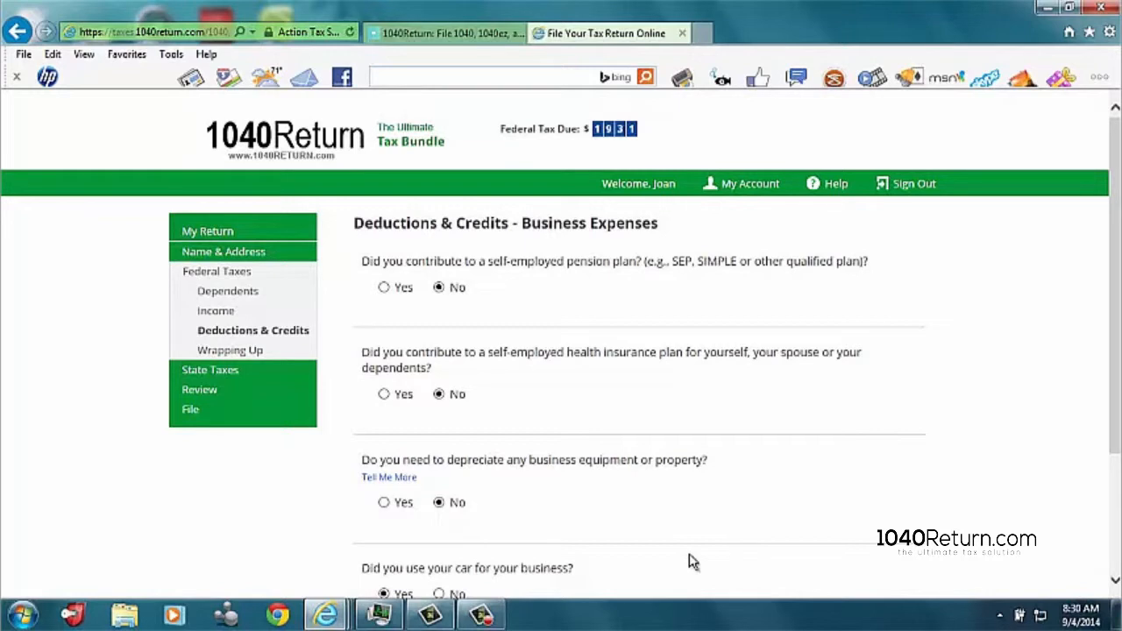
# Step: Check the Business Expenses answers, continue to the suggested forms and add an Auto Expense Worksheet
pyautogui.scroll(-1, 561, 371)
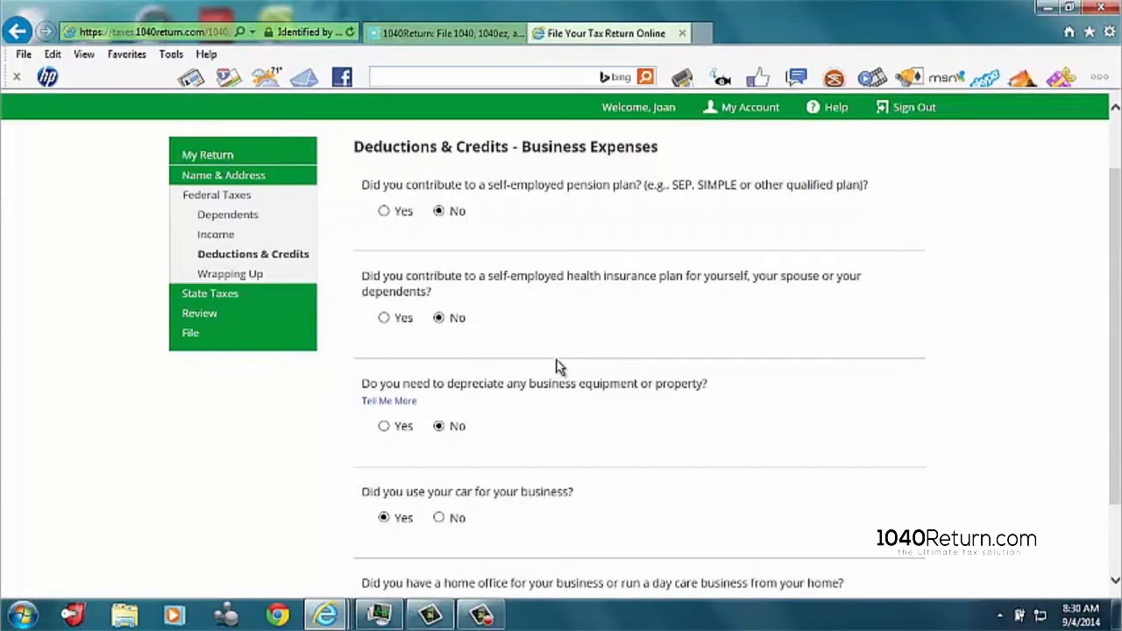
pyautogui.scroll(-1, 552, 362)
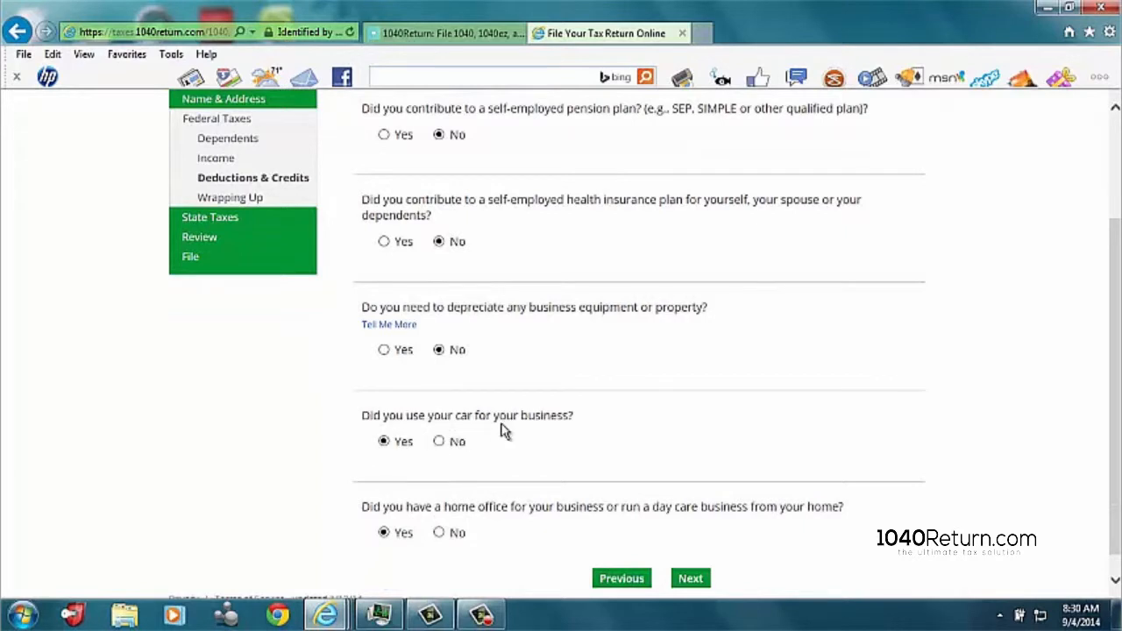
pyautogui.scroll(-1, 506, 432)
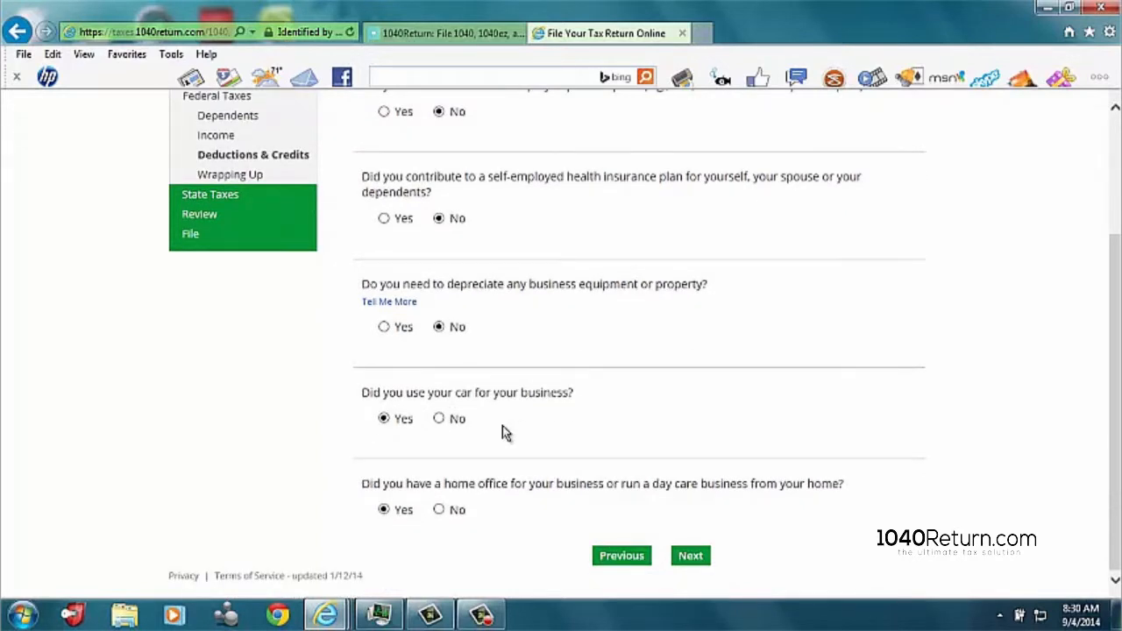
pyautogui.click(691, 558)
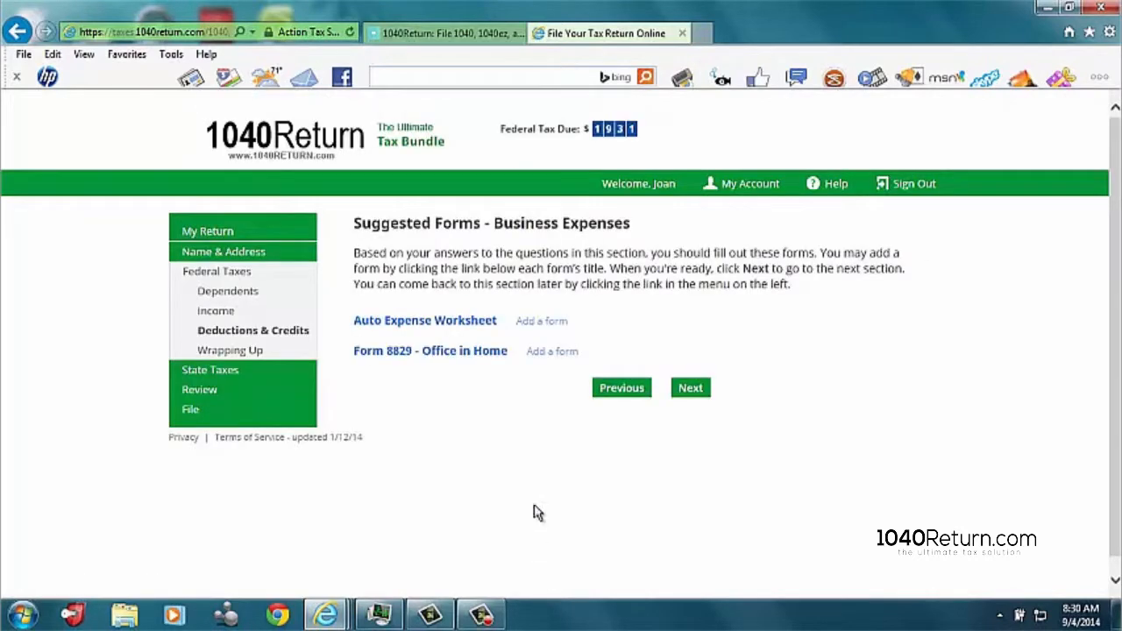
pyautogui.click(547, 323)
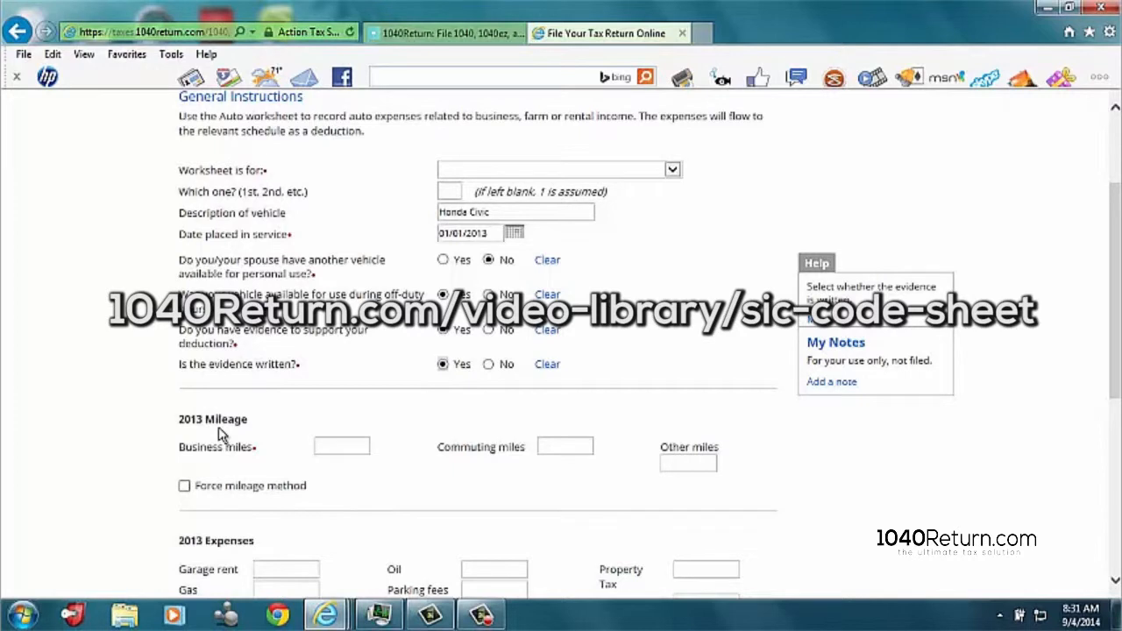
# Step: Enter the vehicle's 2013 mileage as 2583 business miles, 0 commuting miles and 6975 other miles
pyautogui.click(347, 447)
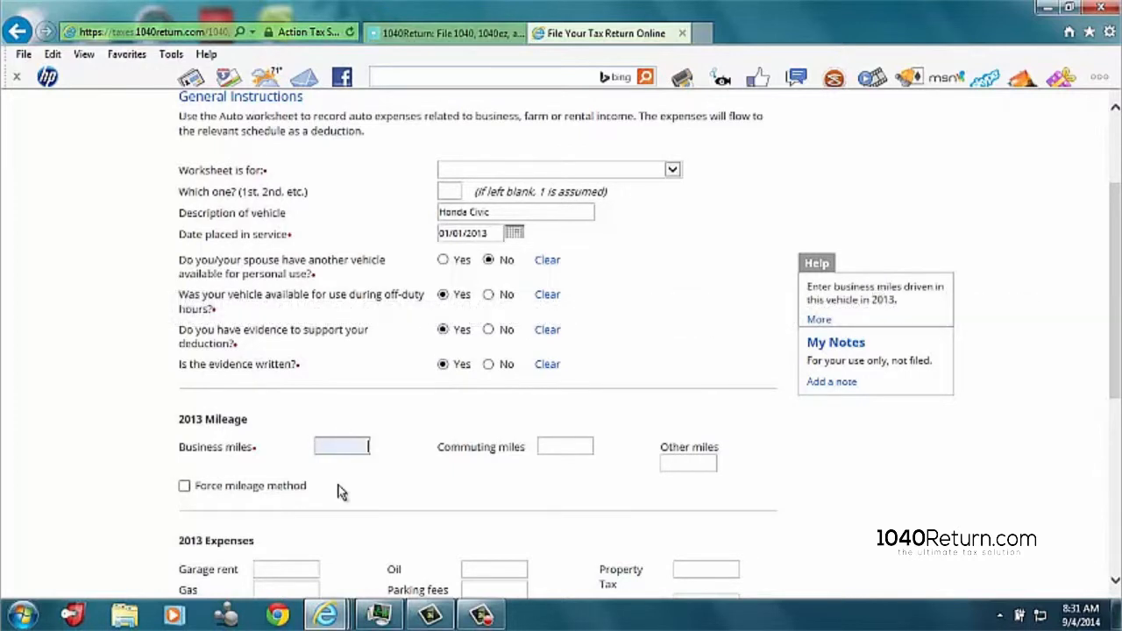
pyautogui.write('2583')
pyautogui.click(593, 452)
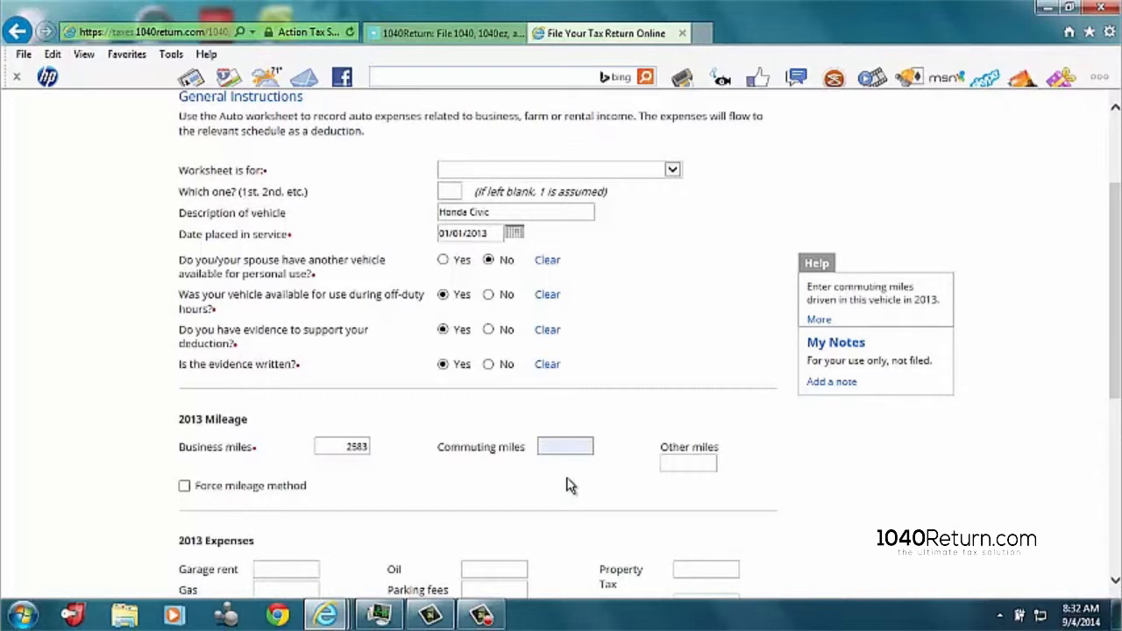
pyautogui.write('0')
pyautogui.press('Tab')
pyautogui.write('4975')
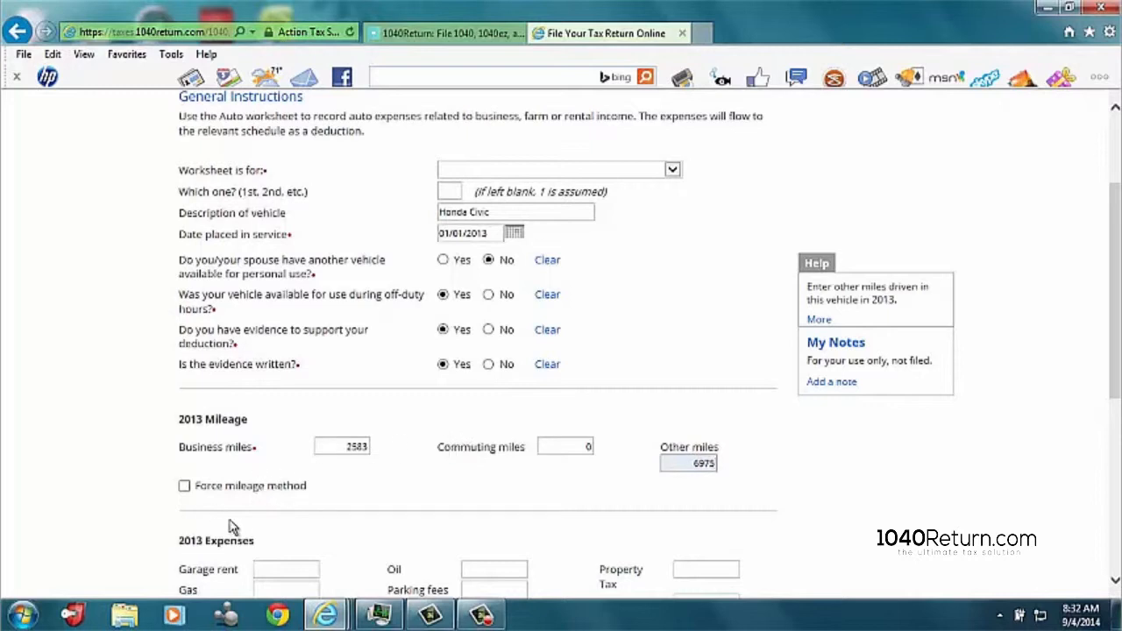
# Step: Force the mileage method for the vehicle and save the Auto Expense Worksheet
pyautogui.click(184, 487)
pyautogui.scroll(-1, 488, 487)
pyautogui.scroll(-1, 487, 487)
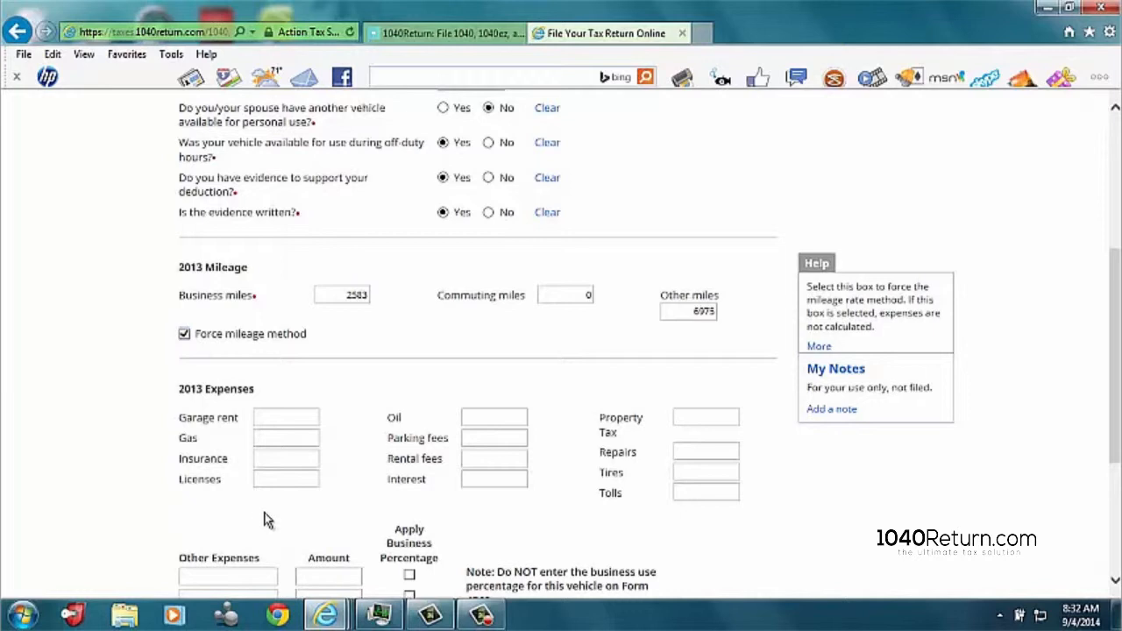
pyautogui.scroll(-2, 279, 511)
pyautogui.scroll(-1, 351, 515)
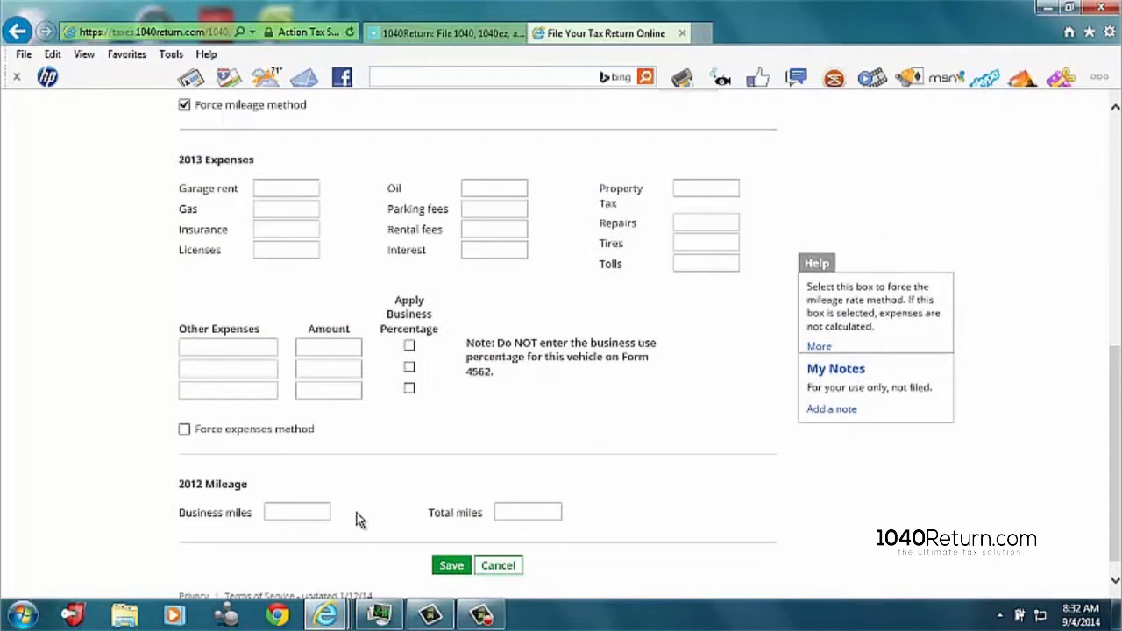
pyautogui.click(449, 565)
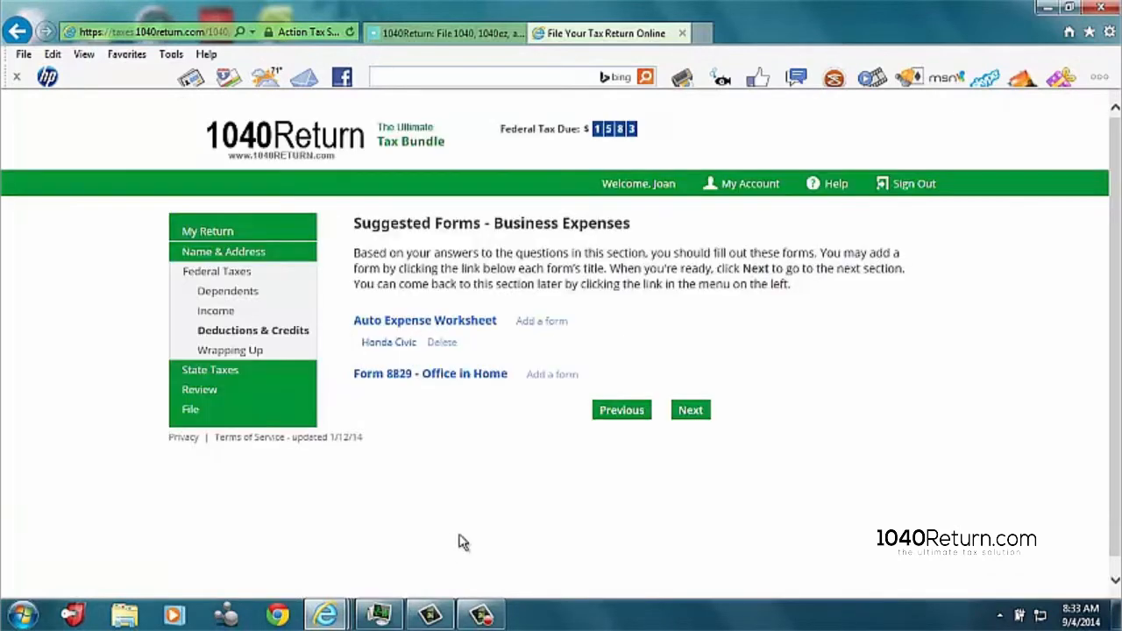
# Step: Add a Form 8829 for C - Business income, with 300 square feet of the home used exclusively for business
pyautogui.click(563, 377)
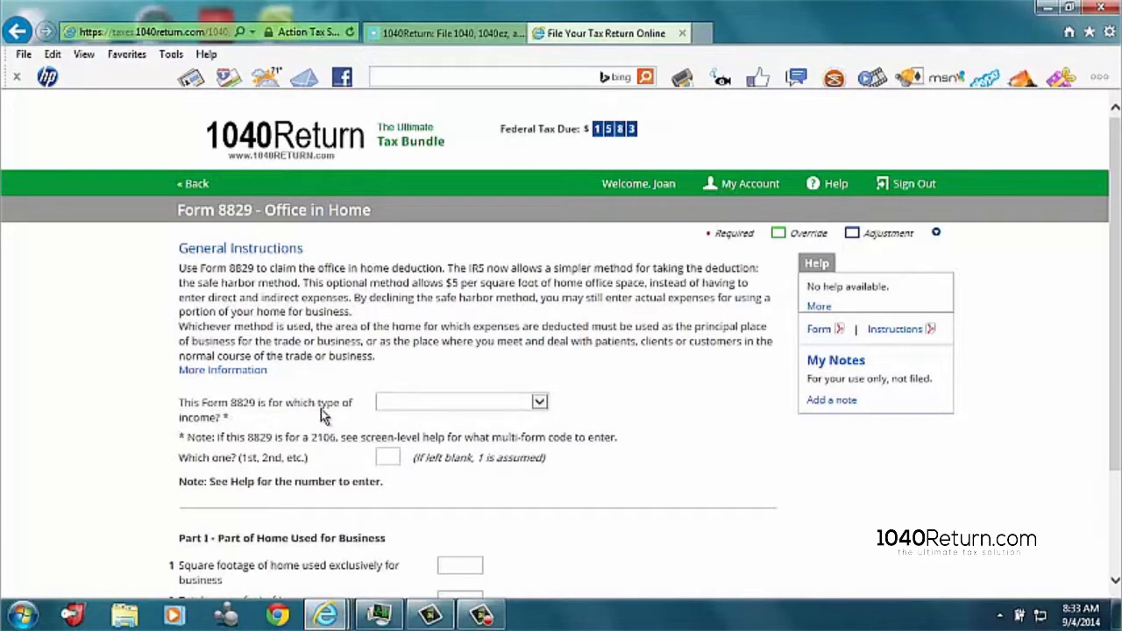
pyautogui.click(539, 402)
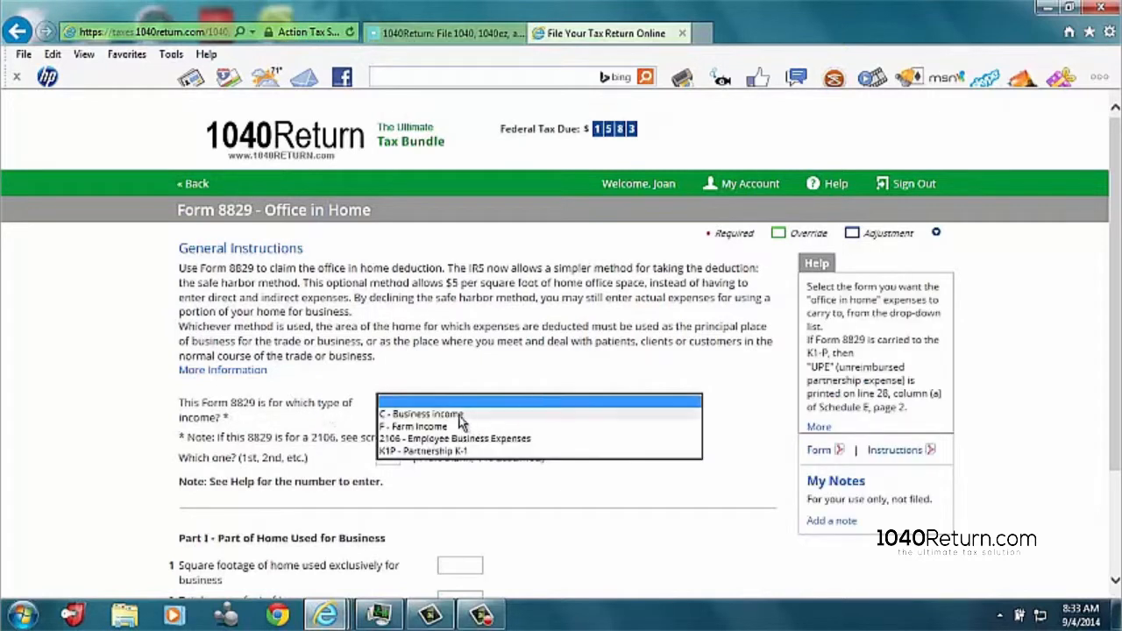
pyautogui.click(428, 412)
pyautogui.scroll(-1, 428, 429)
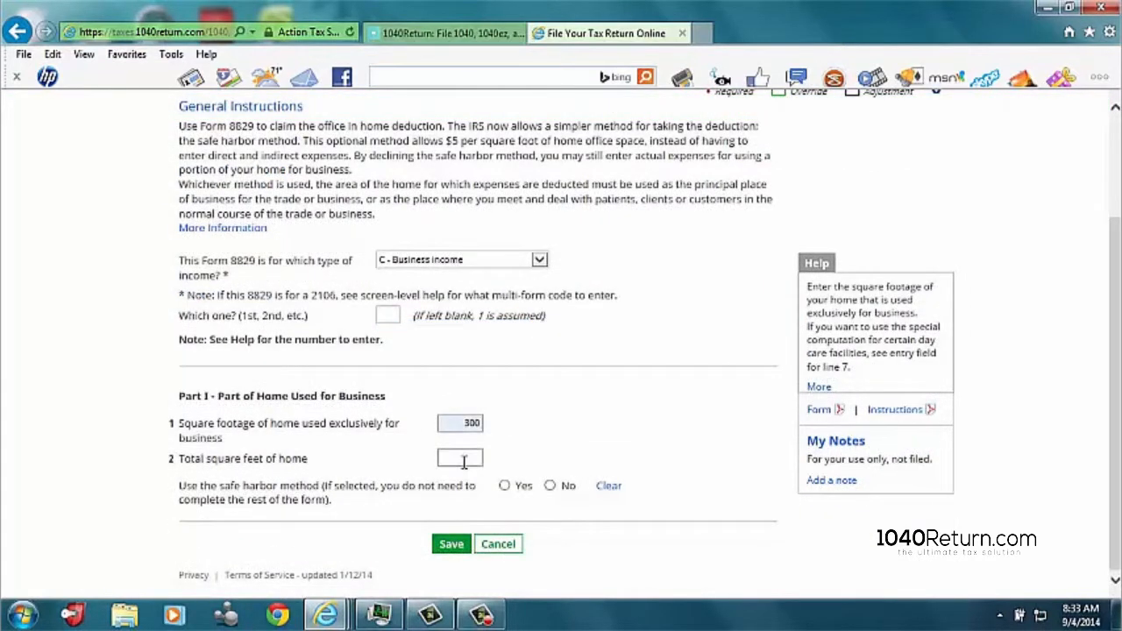
# Step: Enter 1000 total square feet for the home, choose the safe harbor method and save Form 8829
pyautogui.click(465, 460)
pyautogui.write('1000')
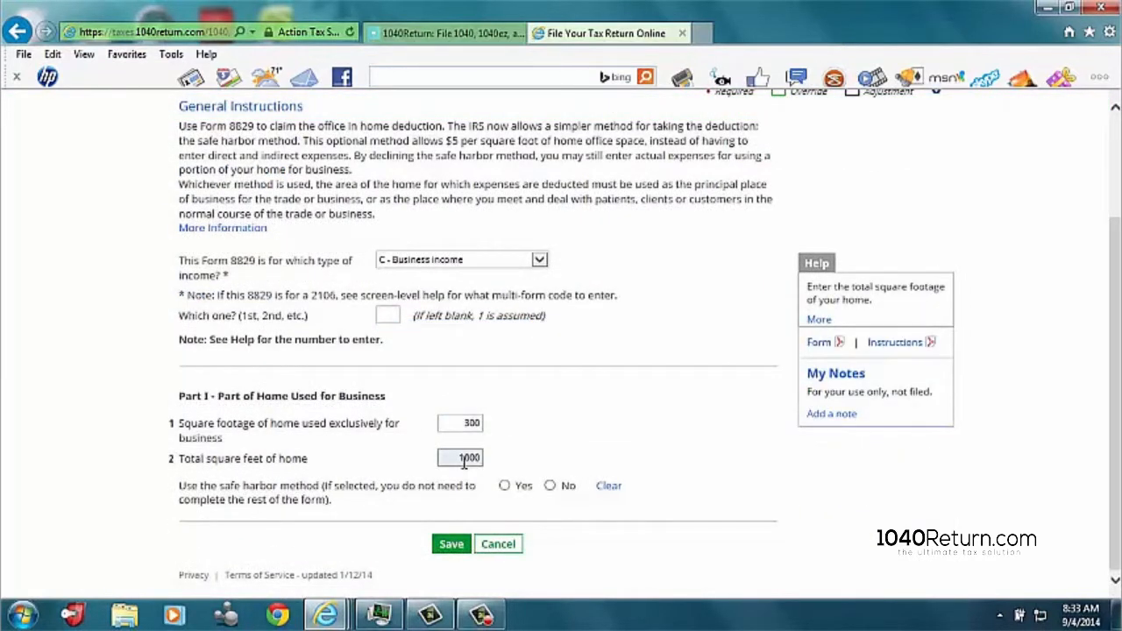
pyautogui.click(507, 487)
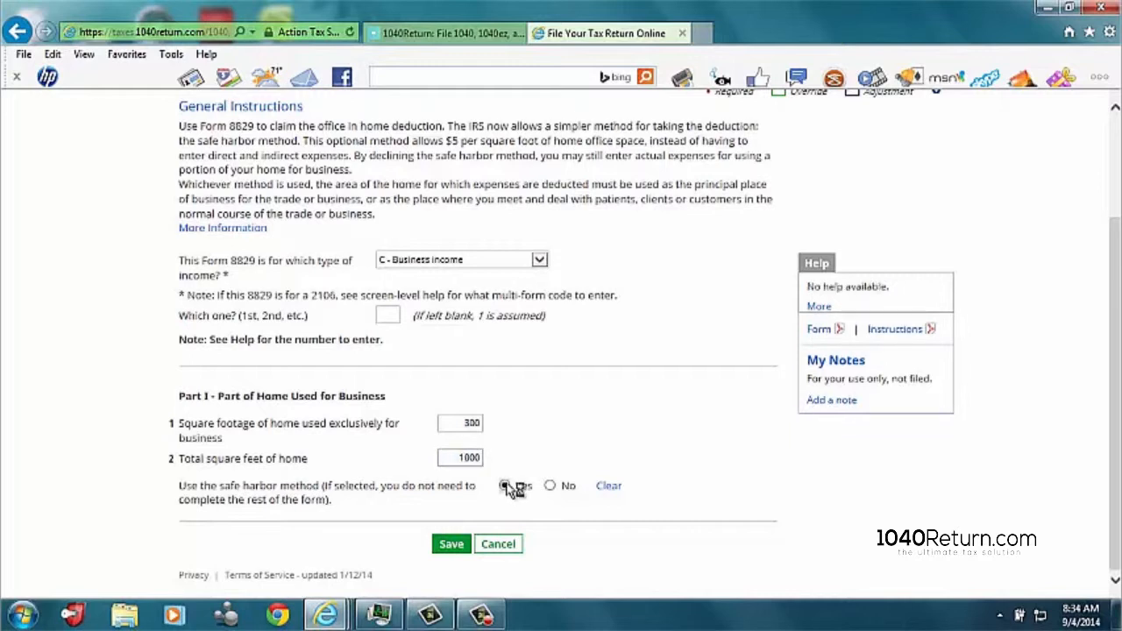
pyautogui.click(453, 545)
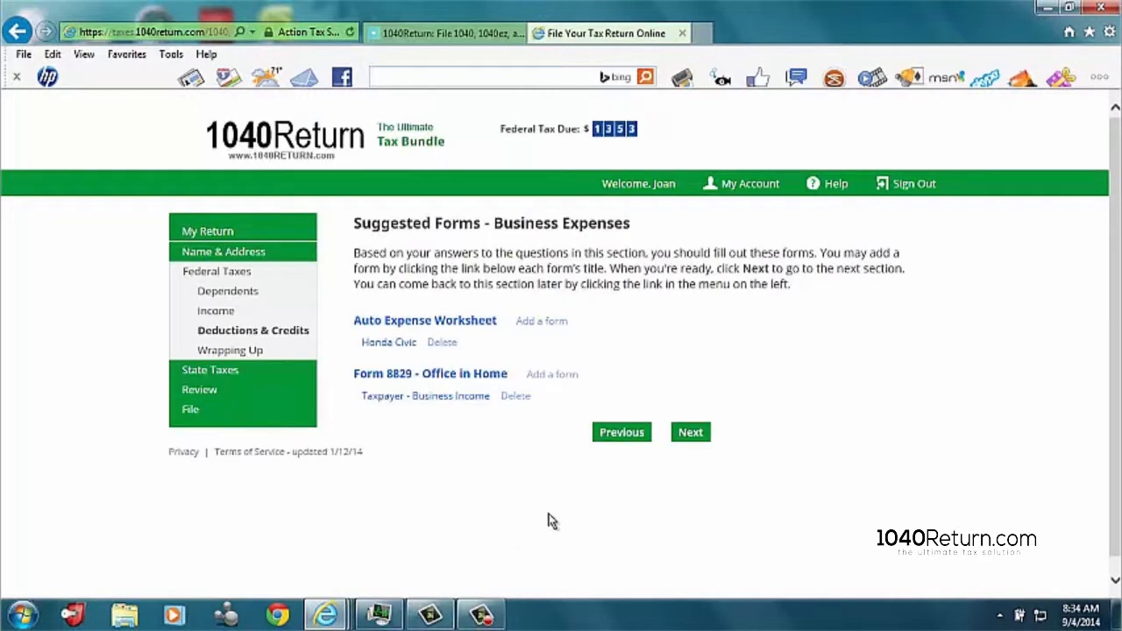
# Step: Continue from the suggested business expense forms, check the Wrapping Up answers and proceed to the state return section
pyautogui.click(690, 433)
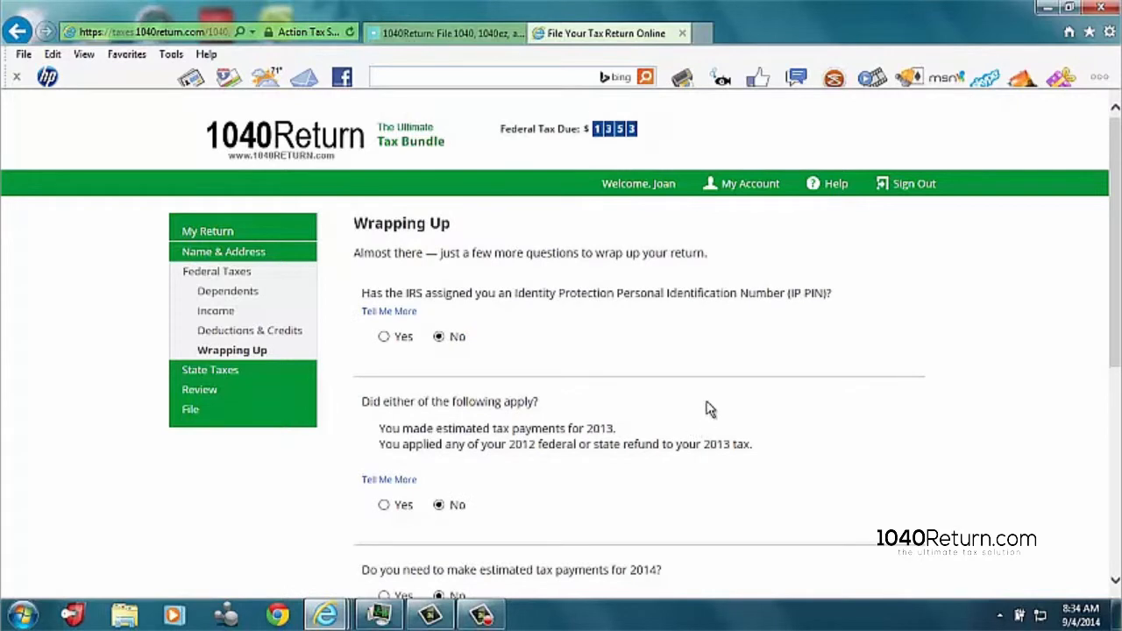
pyautogui.scroll(-3, 714, 390)
pyautogui.scroll(-2, 714, 386)
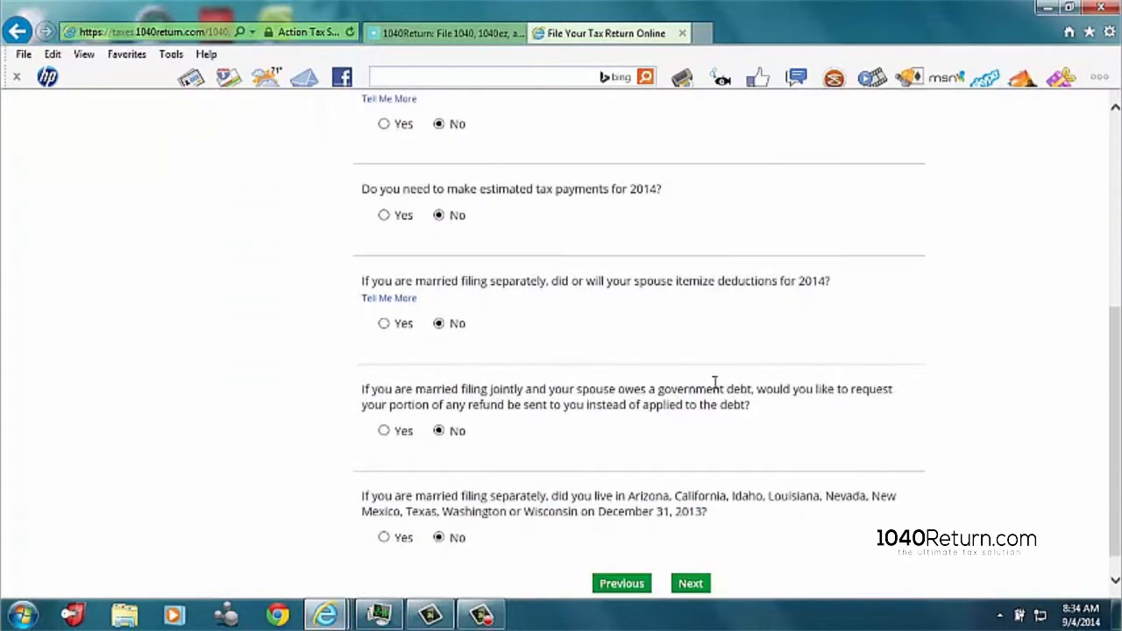
pyautogui.click(690, 557)
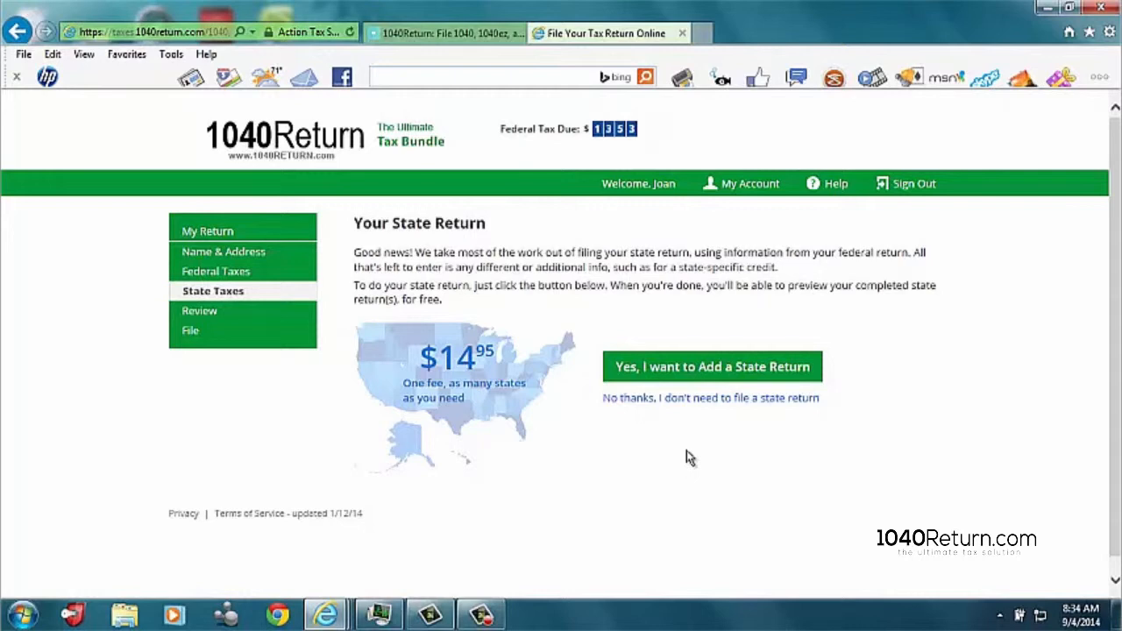
# Step: Decline the state return and open the PDF preview of the completed return in a maximized window
pyautogui.scroll(-1, 686, 451)
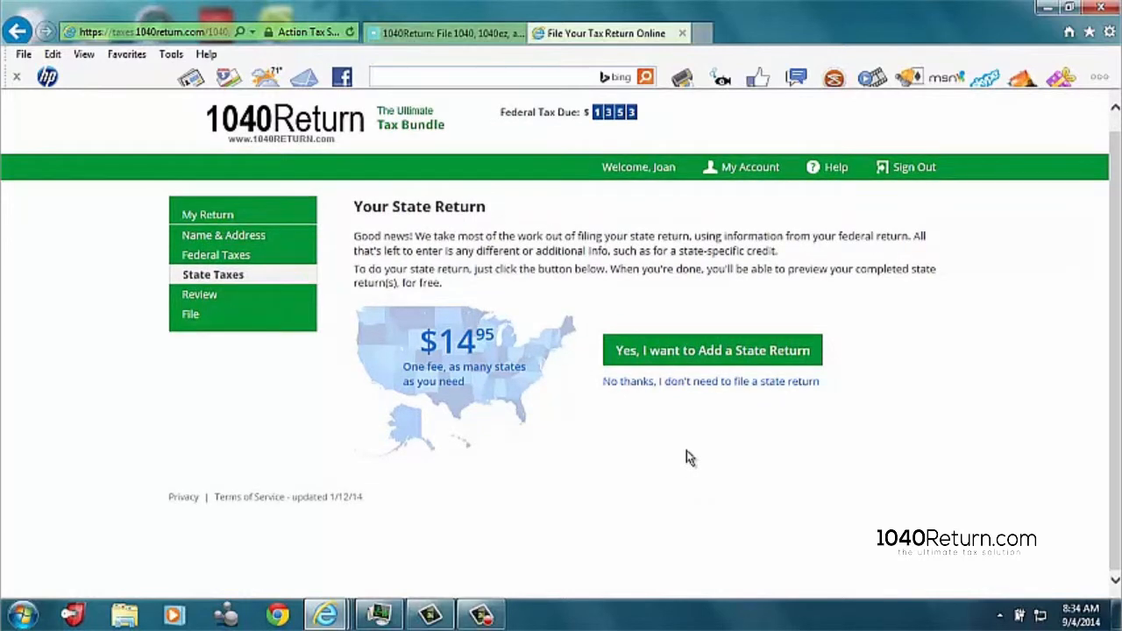
pyautogui.click(634, 383)
pyautogui.click(410, 524)
pyautogui.click(759, 579)
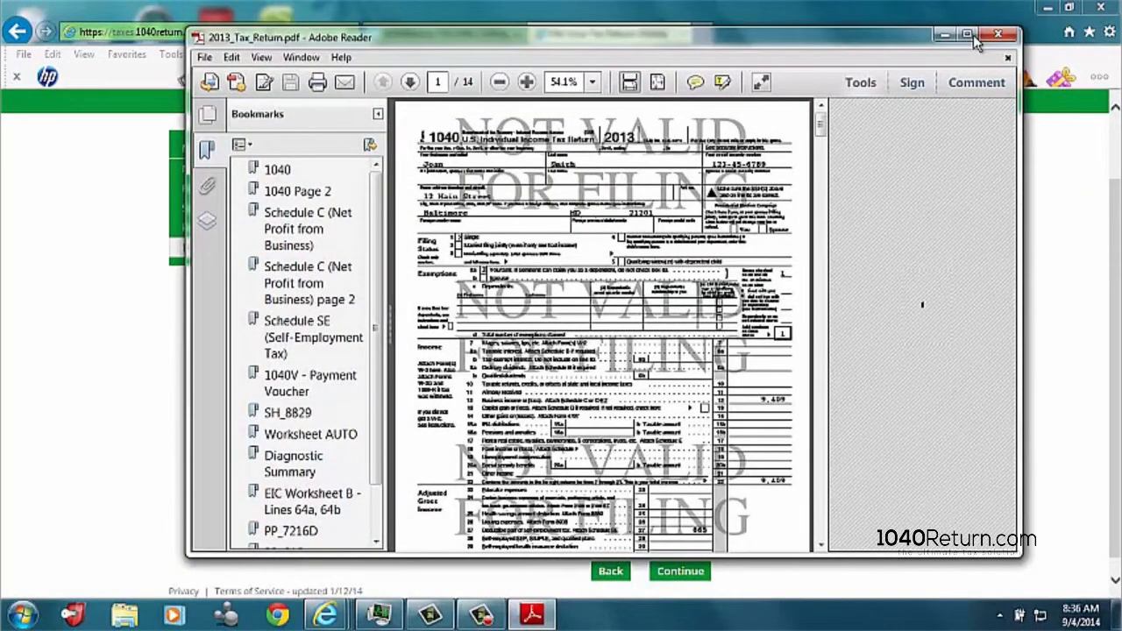
pyautogui.click(973, 36)
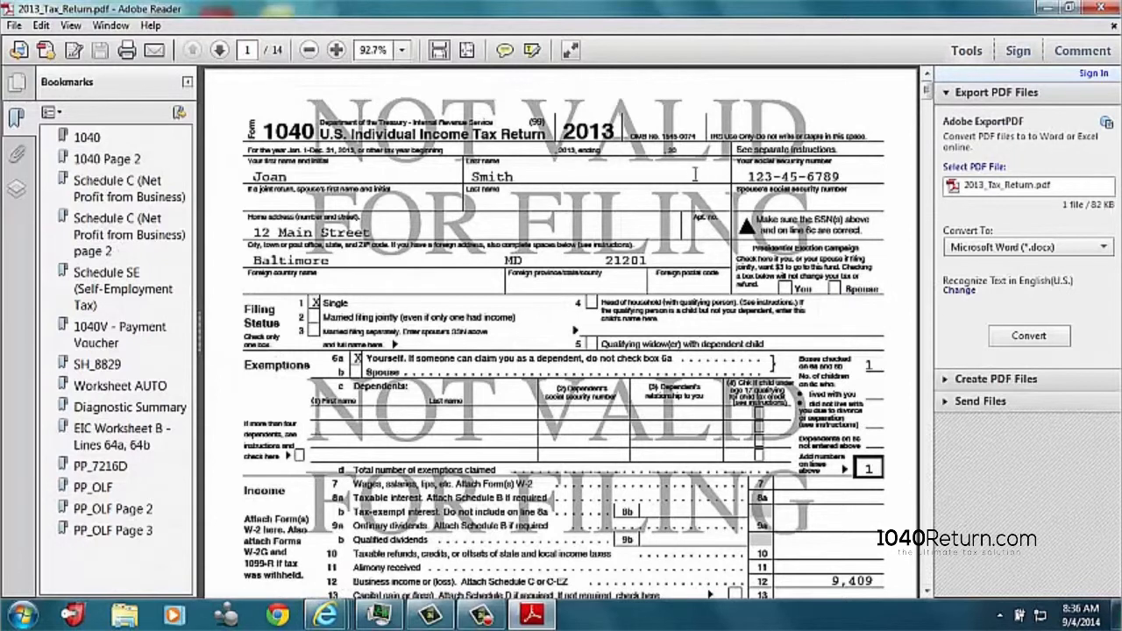
# Step: Examine Form 1040's business income, adjusted gross income, deductions, self-employment tax and amount owed across both pages
pyautogui.scroll(-2, 672, 175)
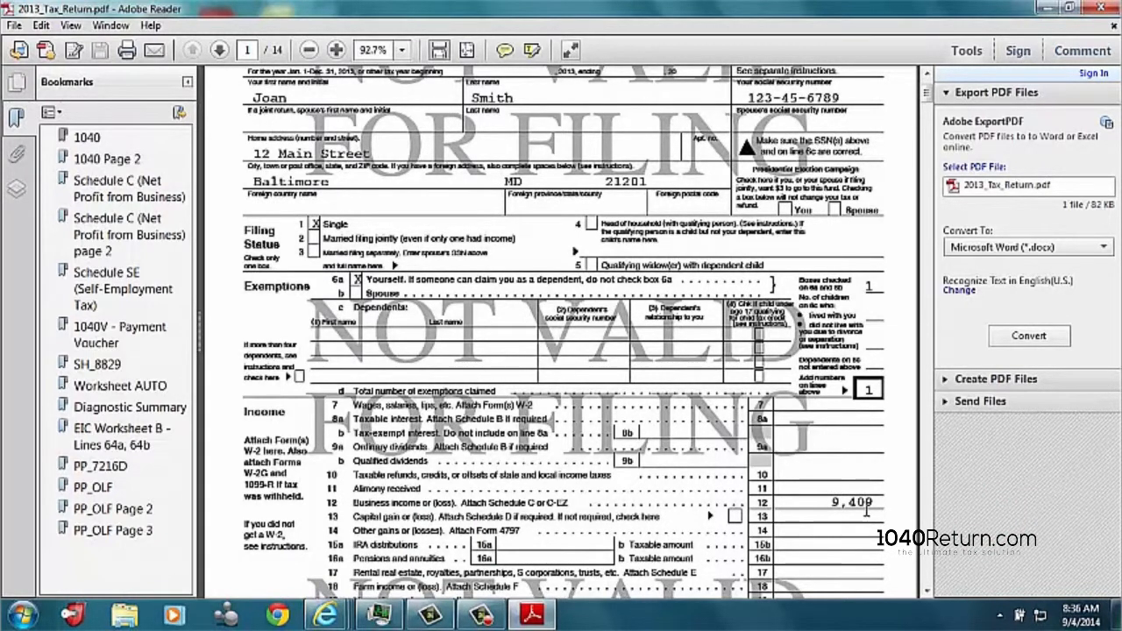
pyautogui.scroll(-1, 869, 514)
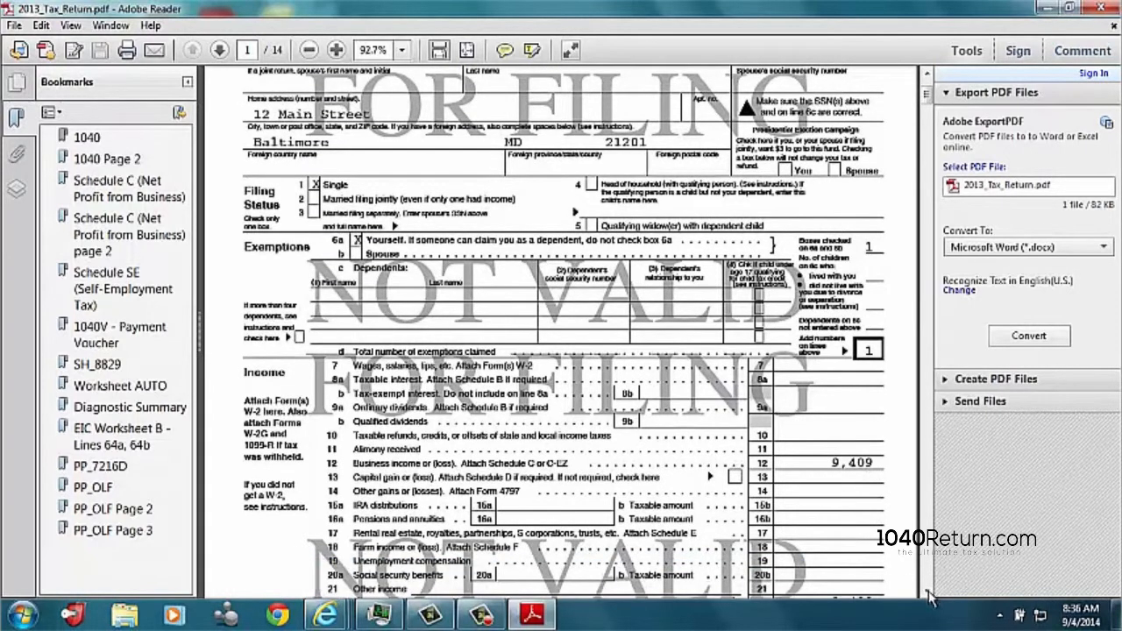
pyautogui.scroll(-8, 932, 596)
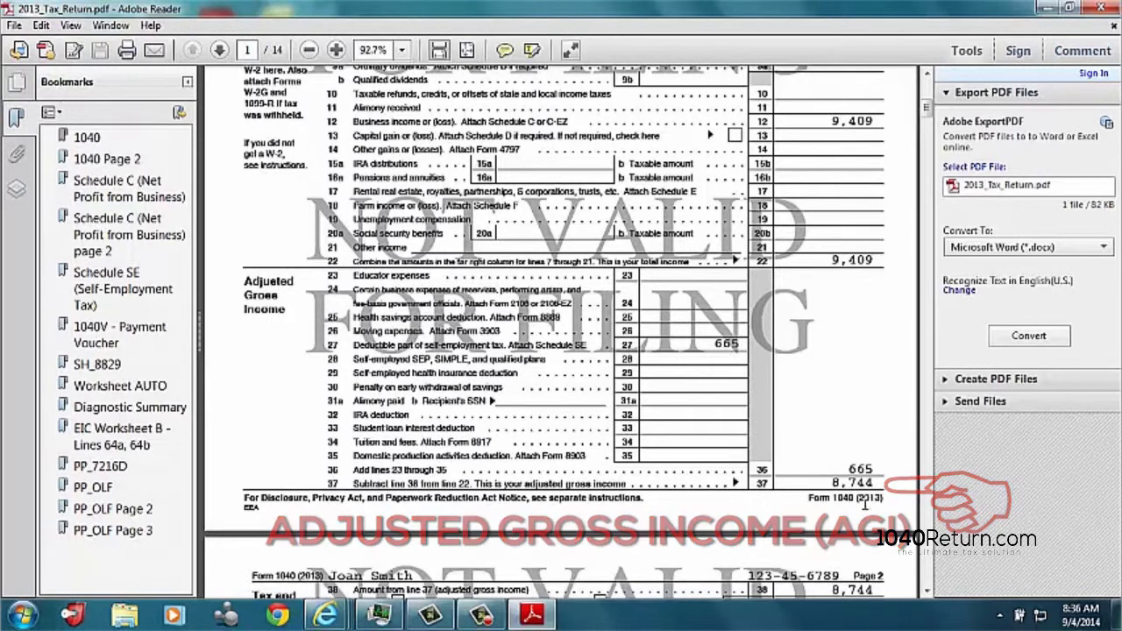
pyautogui.scroll(-3, 882, 487)
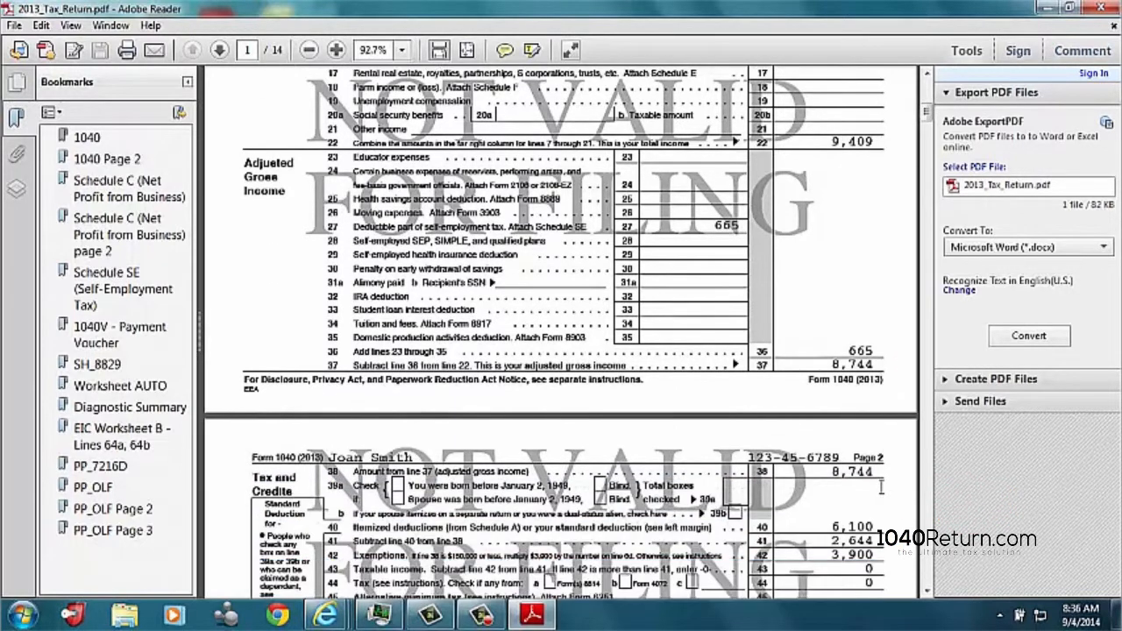
pyautogui.scroll(-3, 879, 489)
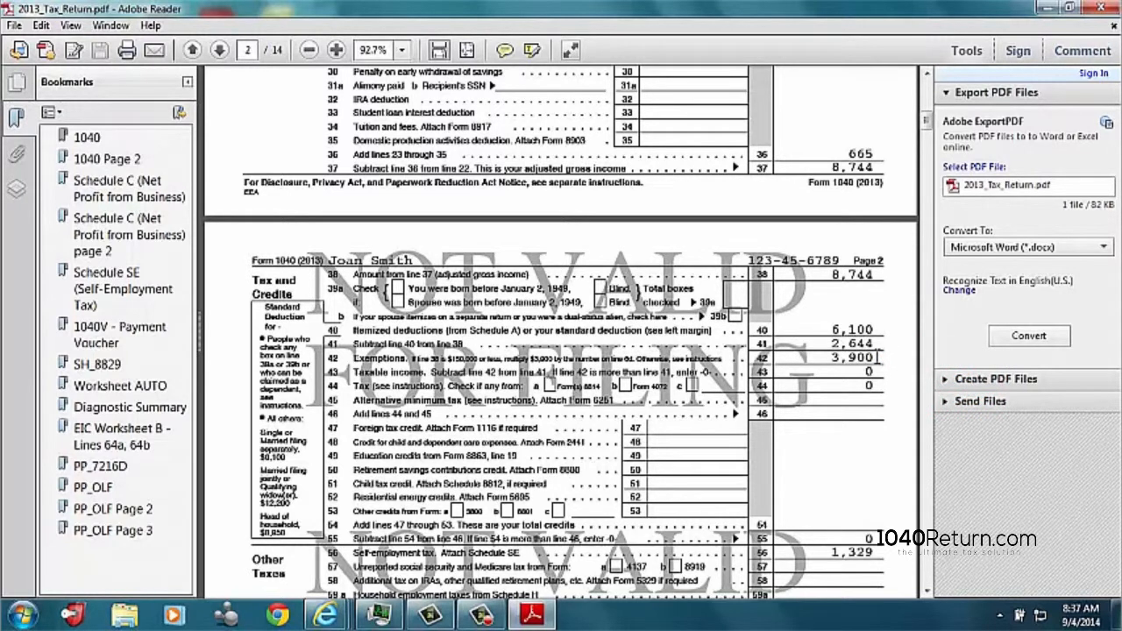
pyautogui.scroll(-1, 878, 358)
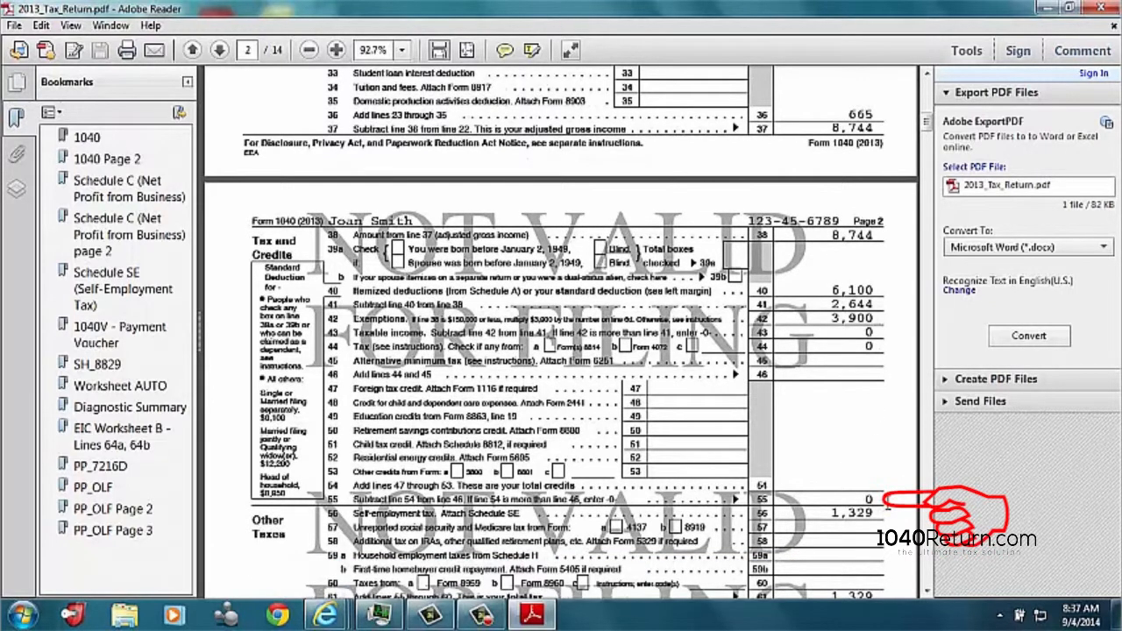
pyautogui.scroll(-1, 883, 501)
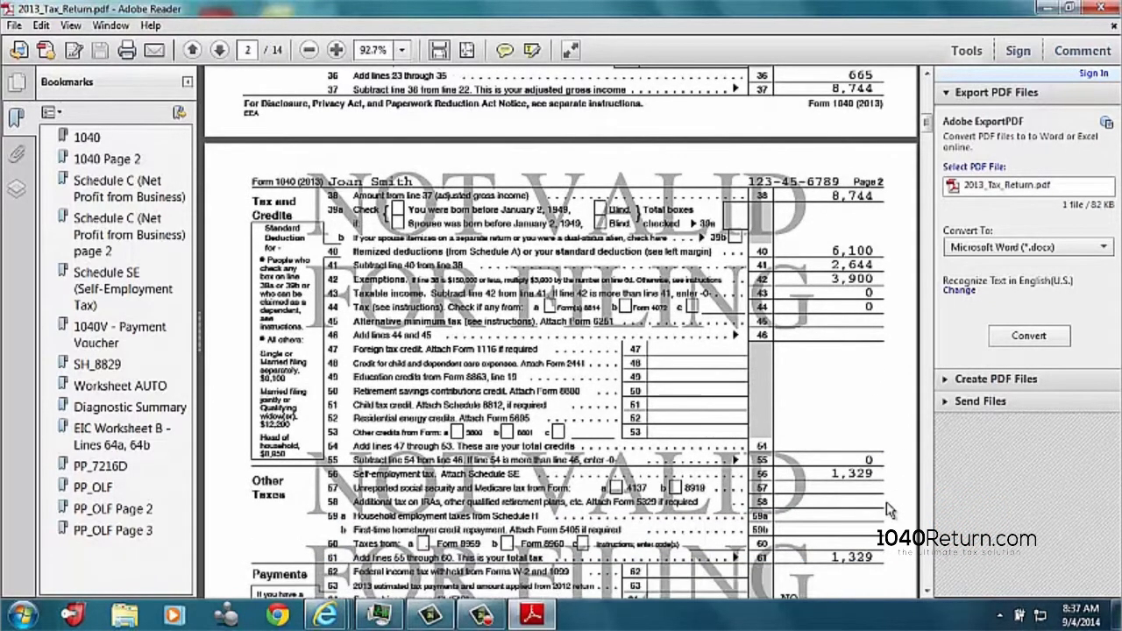
pyautogui.scroll(-1, 882, 501)
pyautogui.scroll(-4, 881, 501)
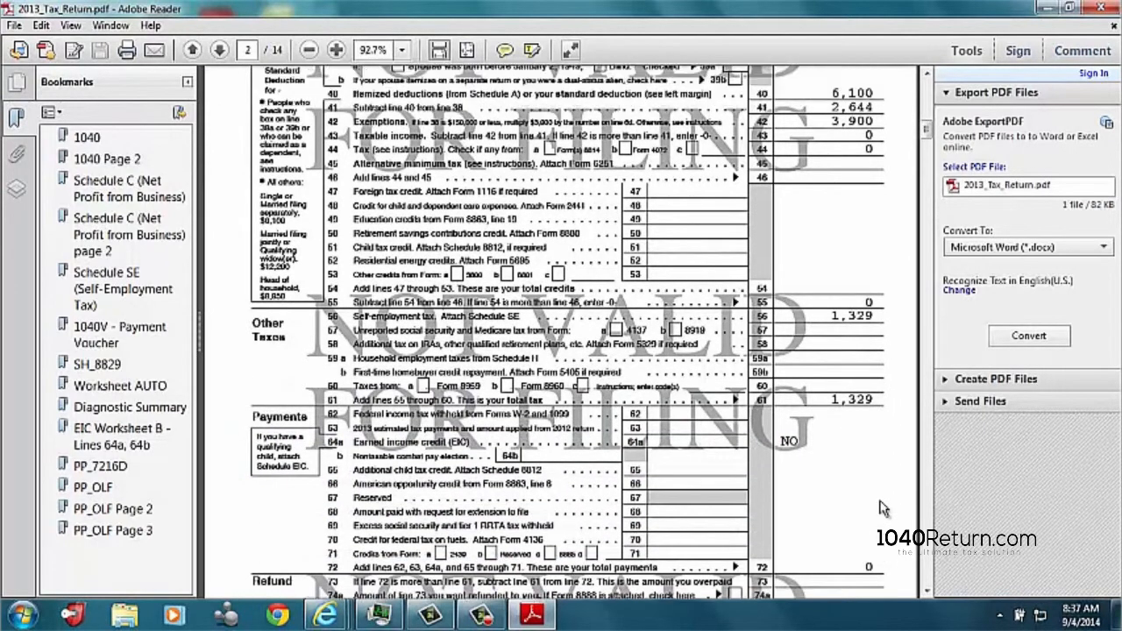
pyautogui.scroll(-1, 879, 501)
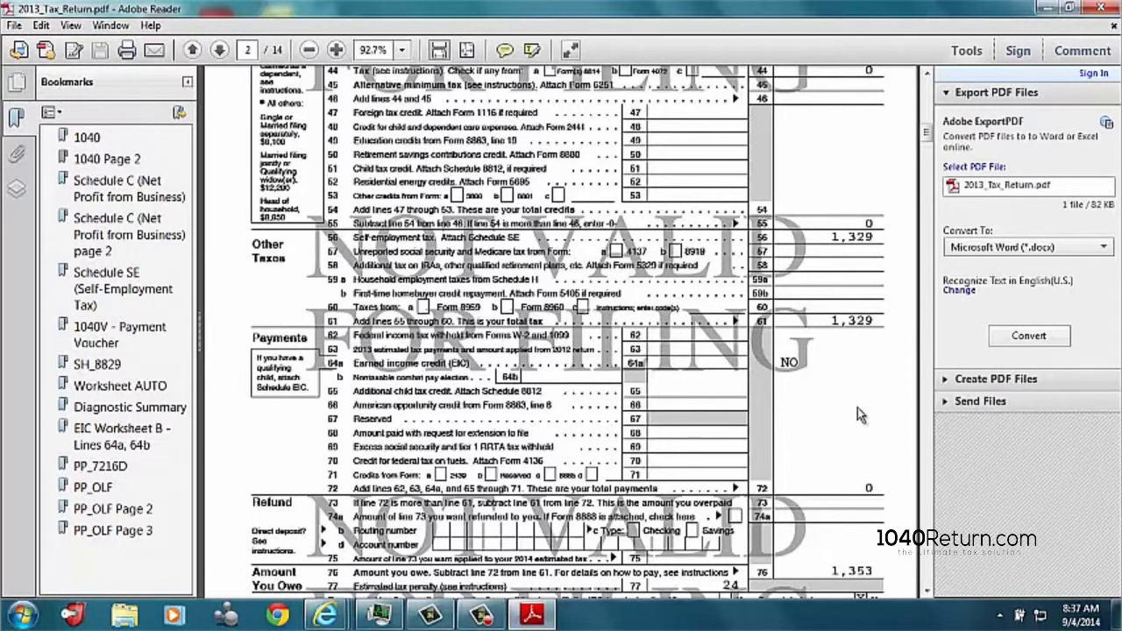
pyautogui.scroll(-2, 858, 408)
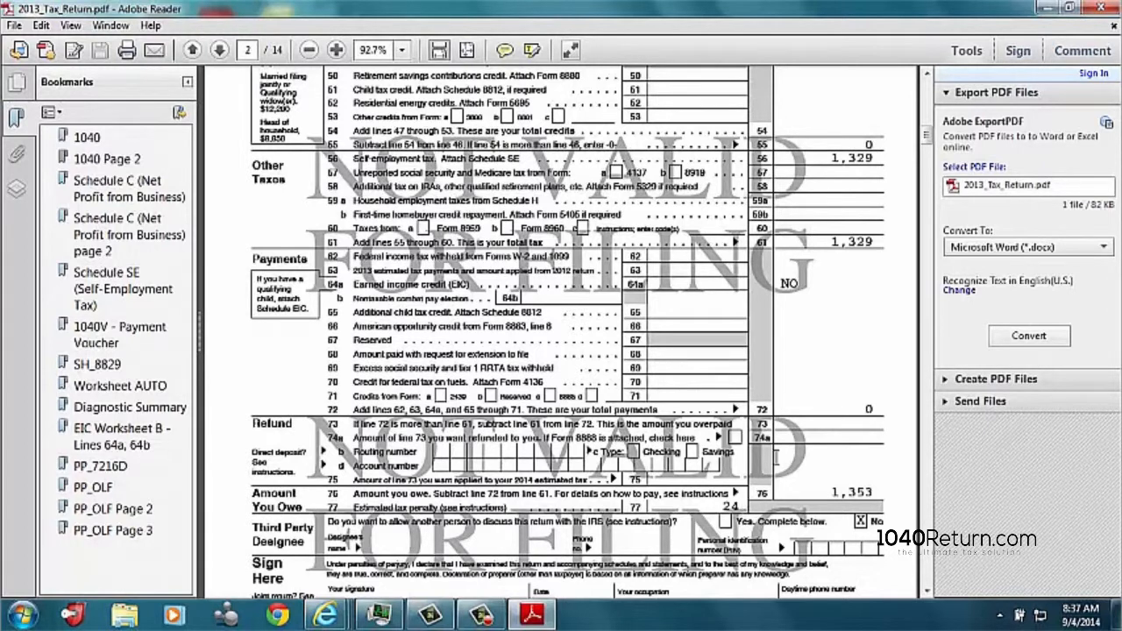
# Step: Examine the income, expenses, home office deduction and net profit on Schedule C, and close the PDF preview
pyautogui.scroll(-10, 775, 456)
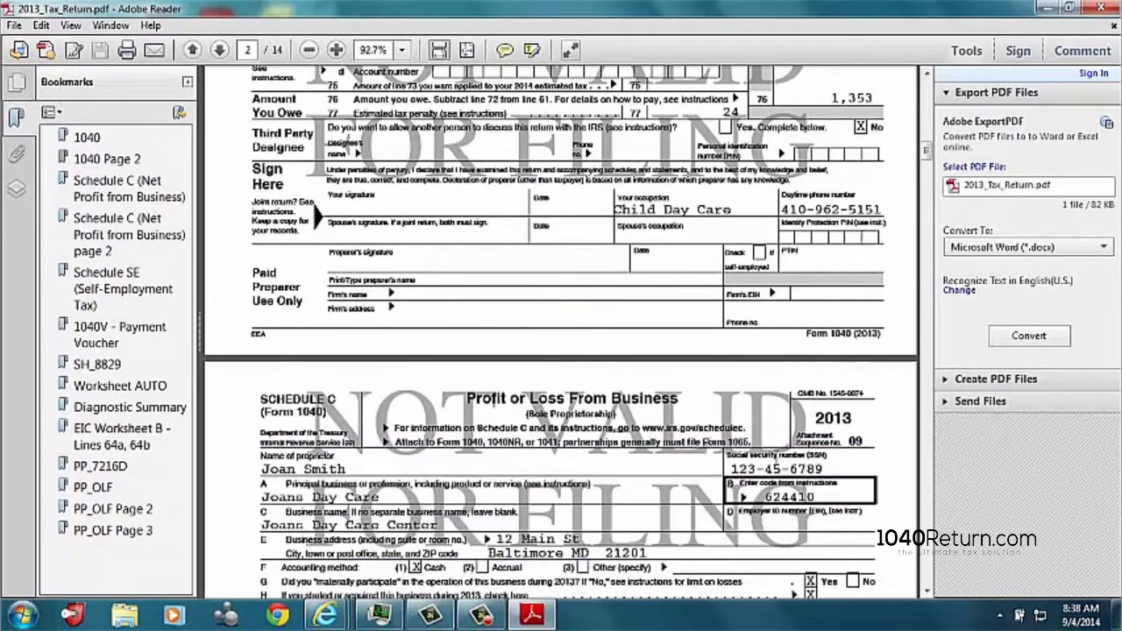
pyautogui.scroll(-6, 775, 455)
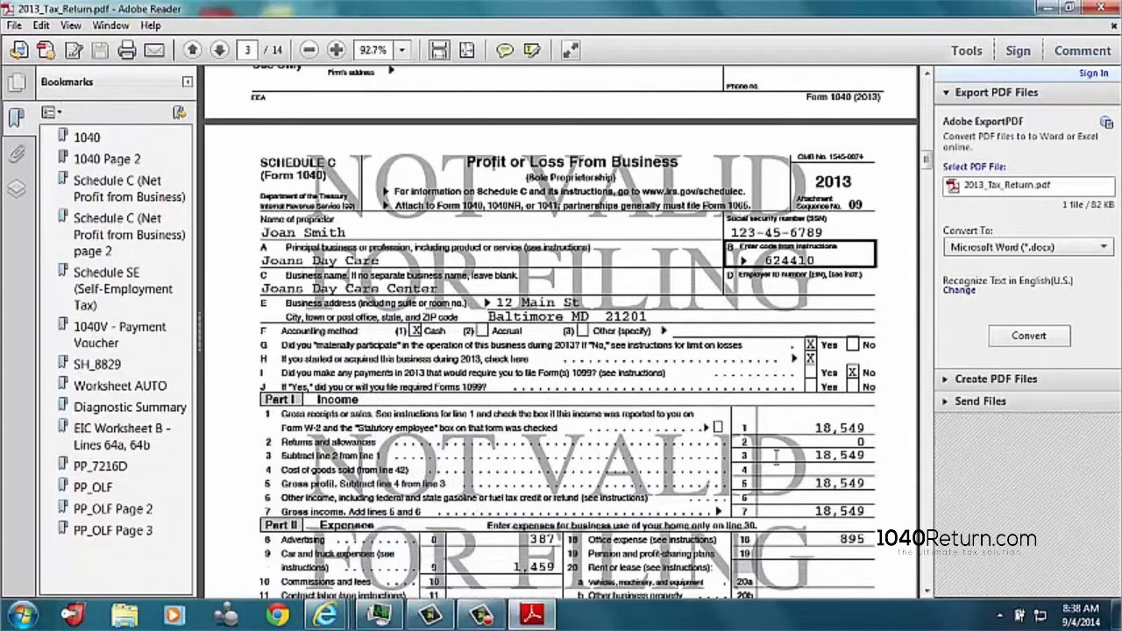
pyautogui.scroll(-1, 776, 456)
pyautogui.scroll(-2, 776, 456)
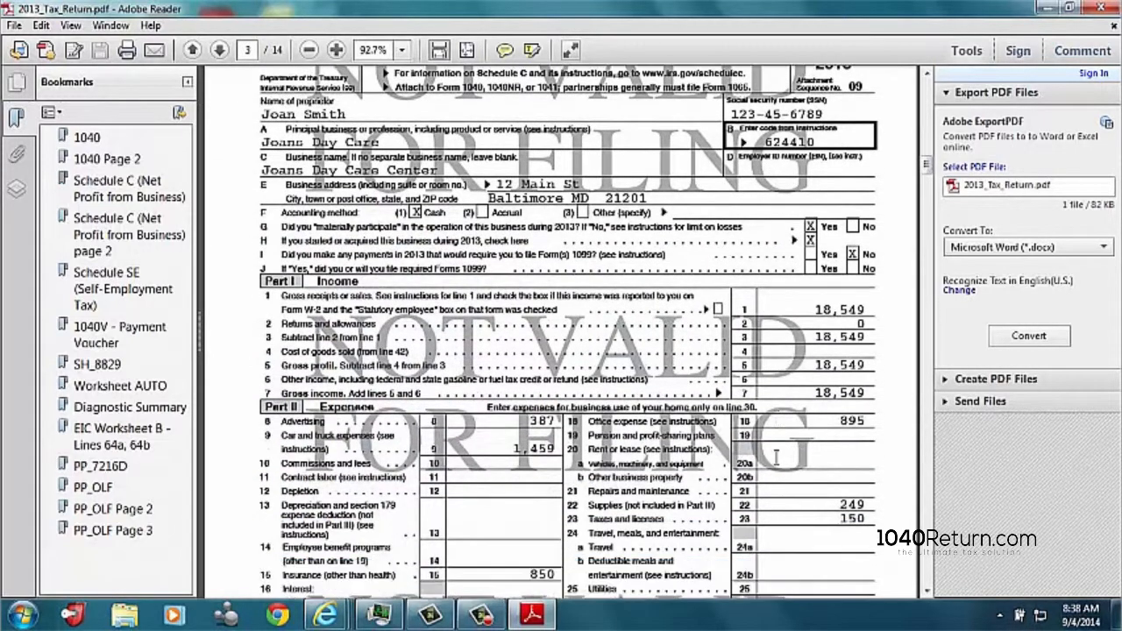
pyautogui.scroll(-4, 775, 456)
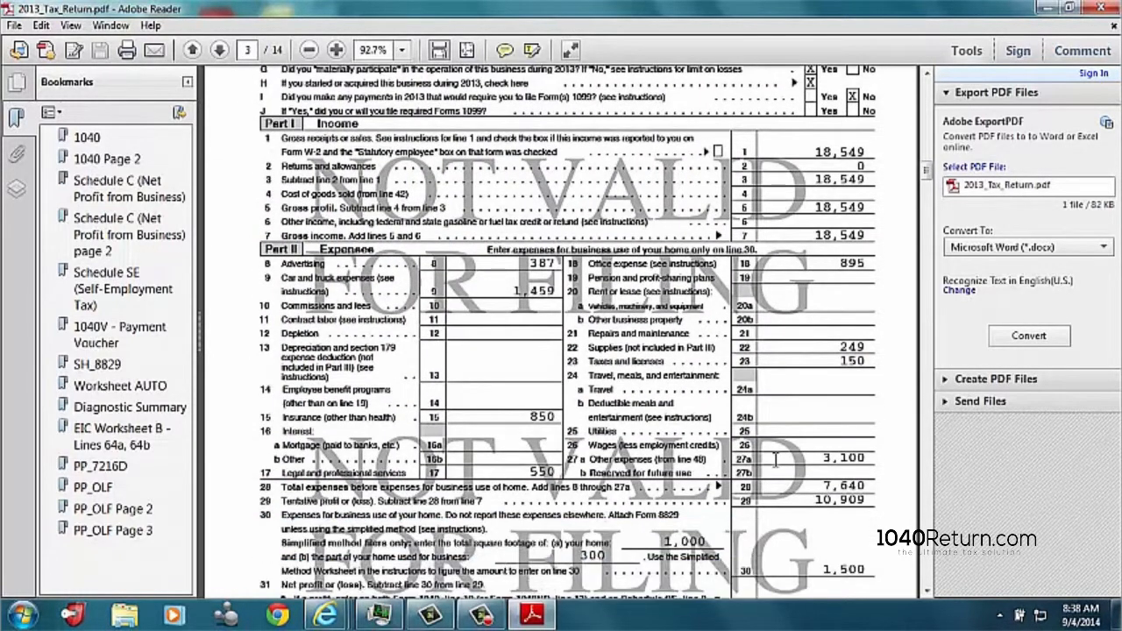
pyautogui.scroll(-1, 775, 460)
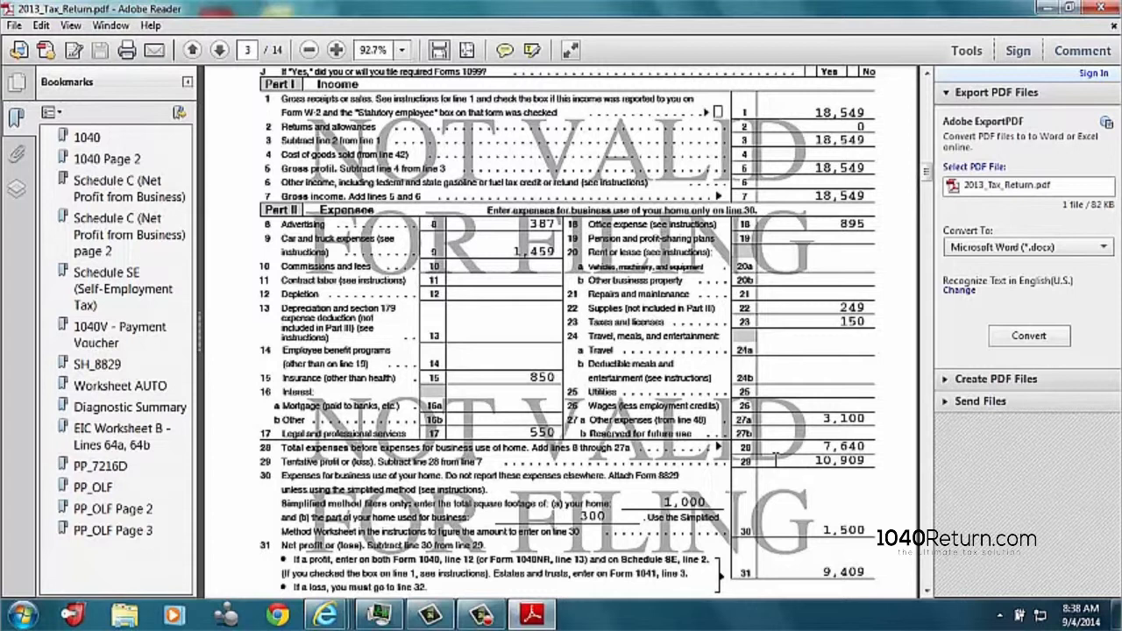
pyautogui.scroll(-1, 776, 456)
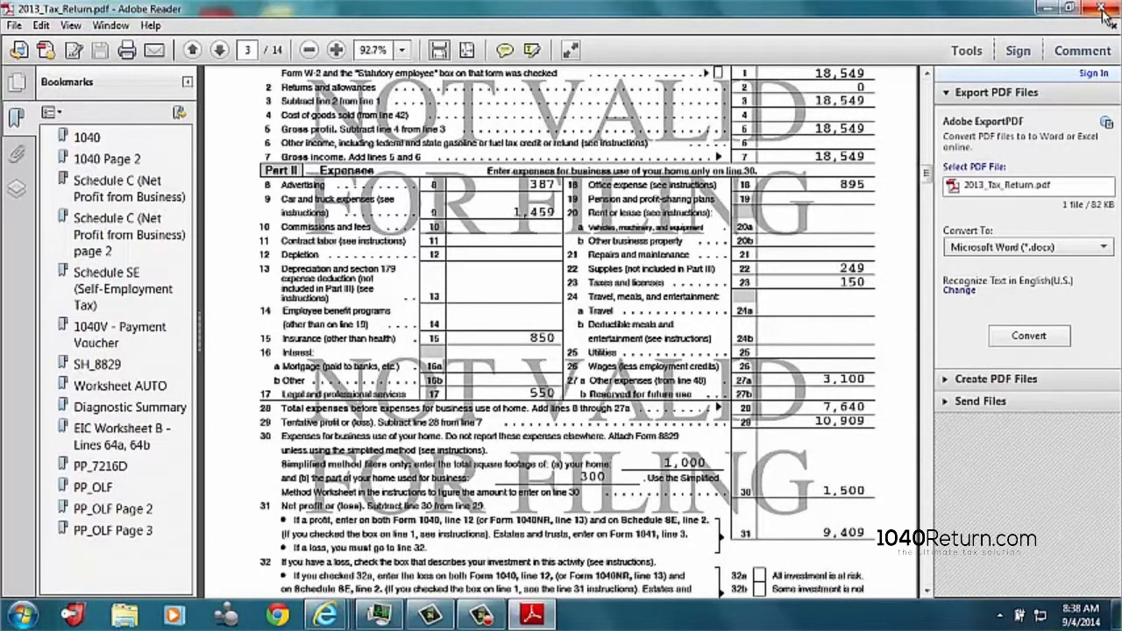
pyautogui.click(1102, 9)
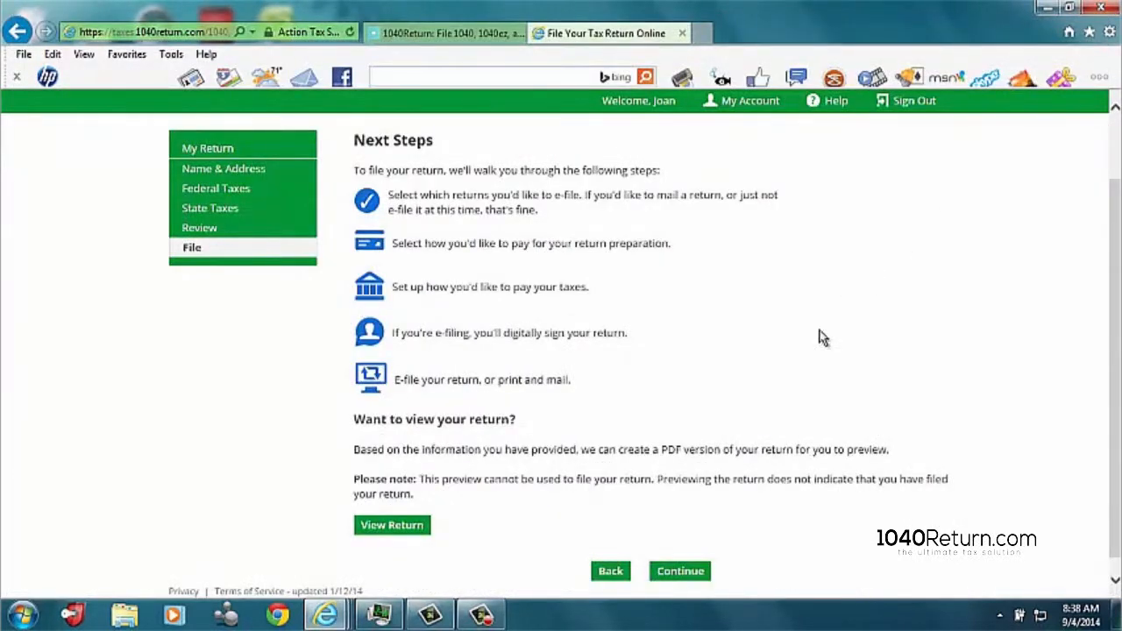
# Step: Continue with filing, keep e-filing selected for the federal return and proceed to the return preparation fees
pyautogui.click(684, 573)
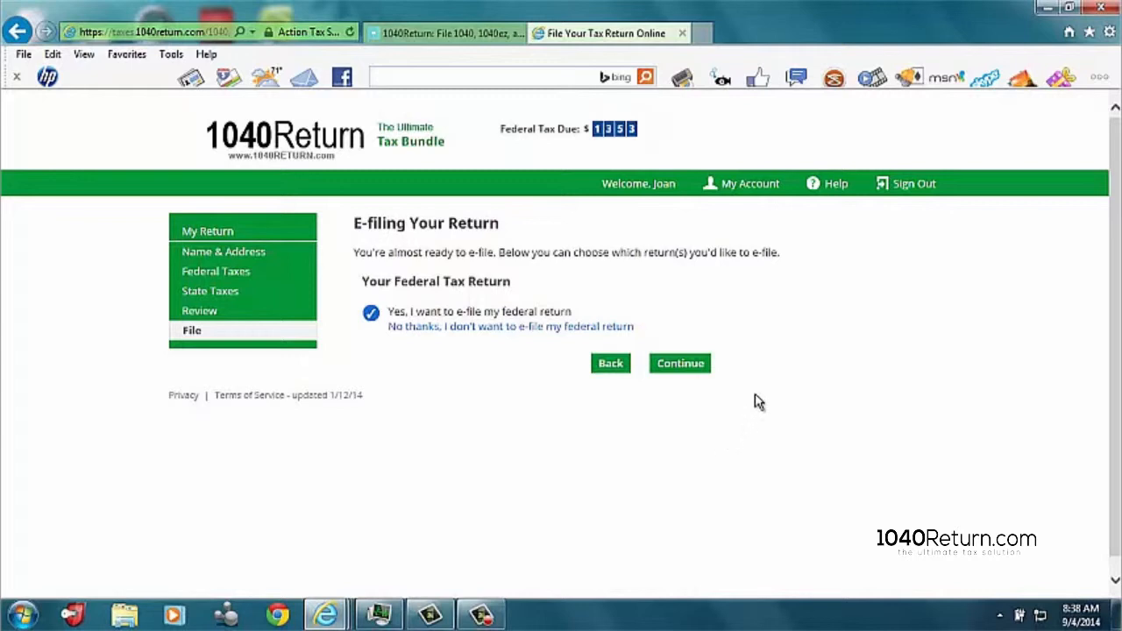
pyautogui.click(694, 363)
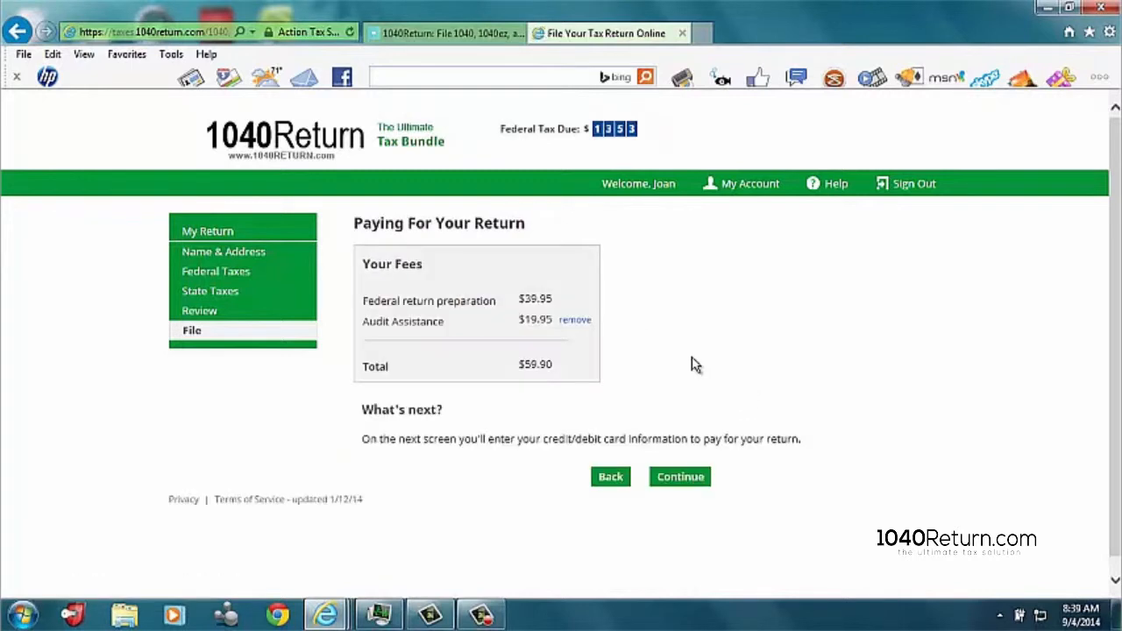